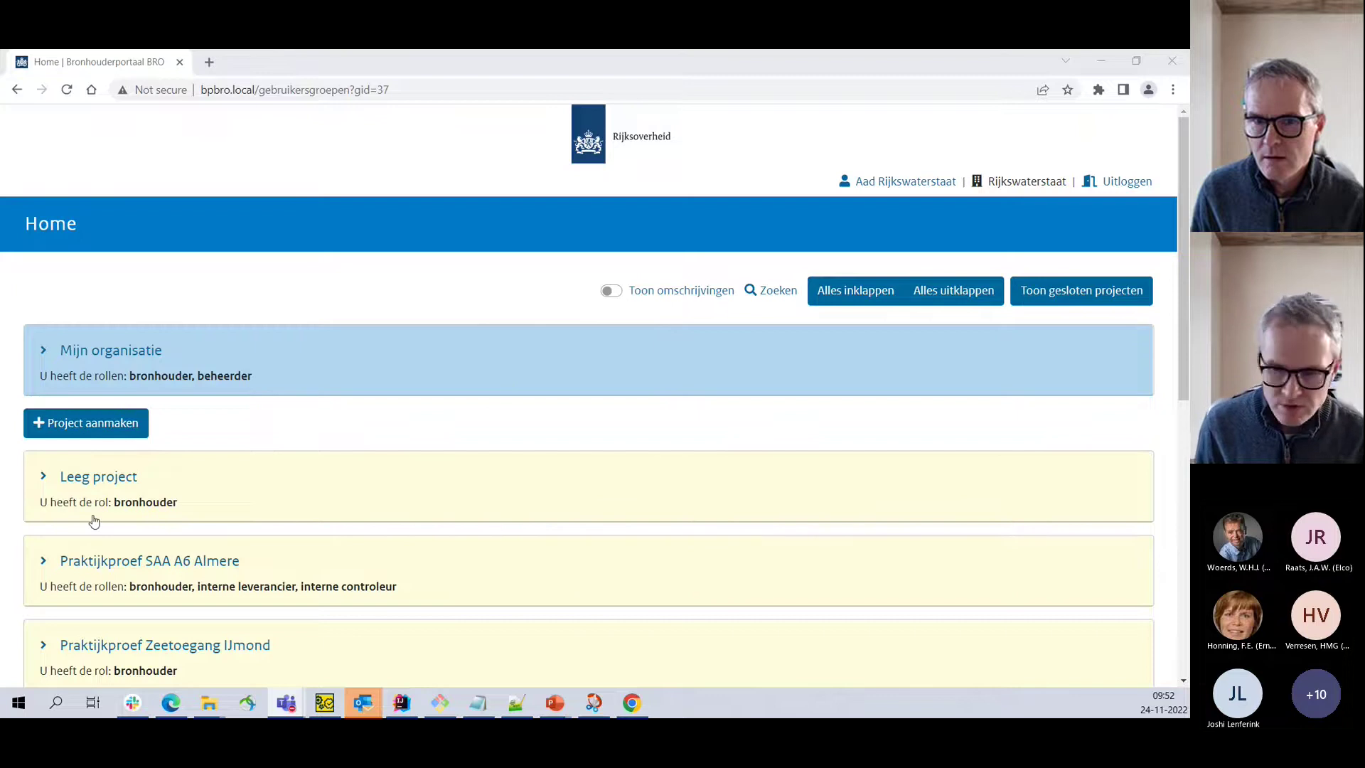
Open the Praktijkproef SAA A6 Almere project and show its granted authorizations (Machtigingen)
{"action": "scroll", "coordinate": [417, 420], "scroll_direction": "down", "scroll_amount": 2}
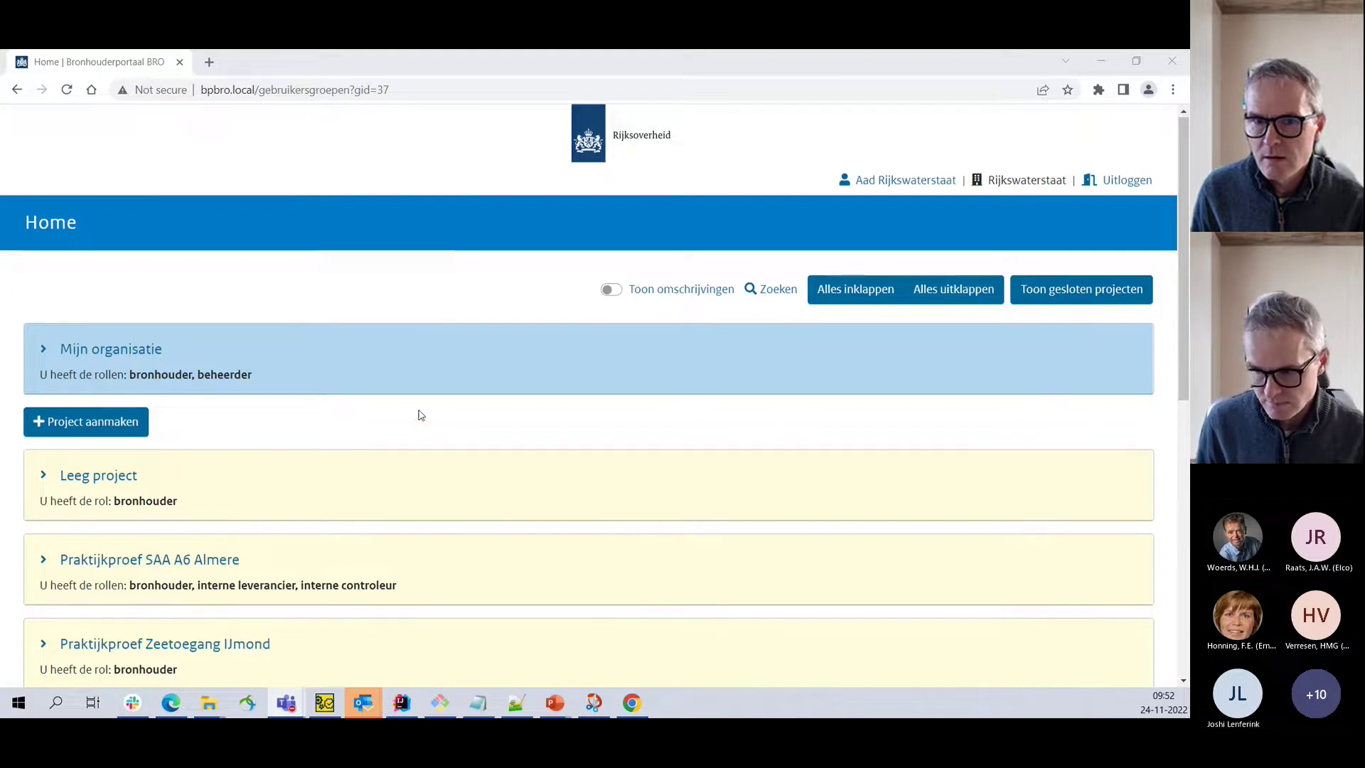
{"action": "left_click", "coordinate": [190, 409]}
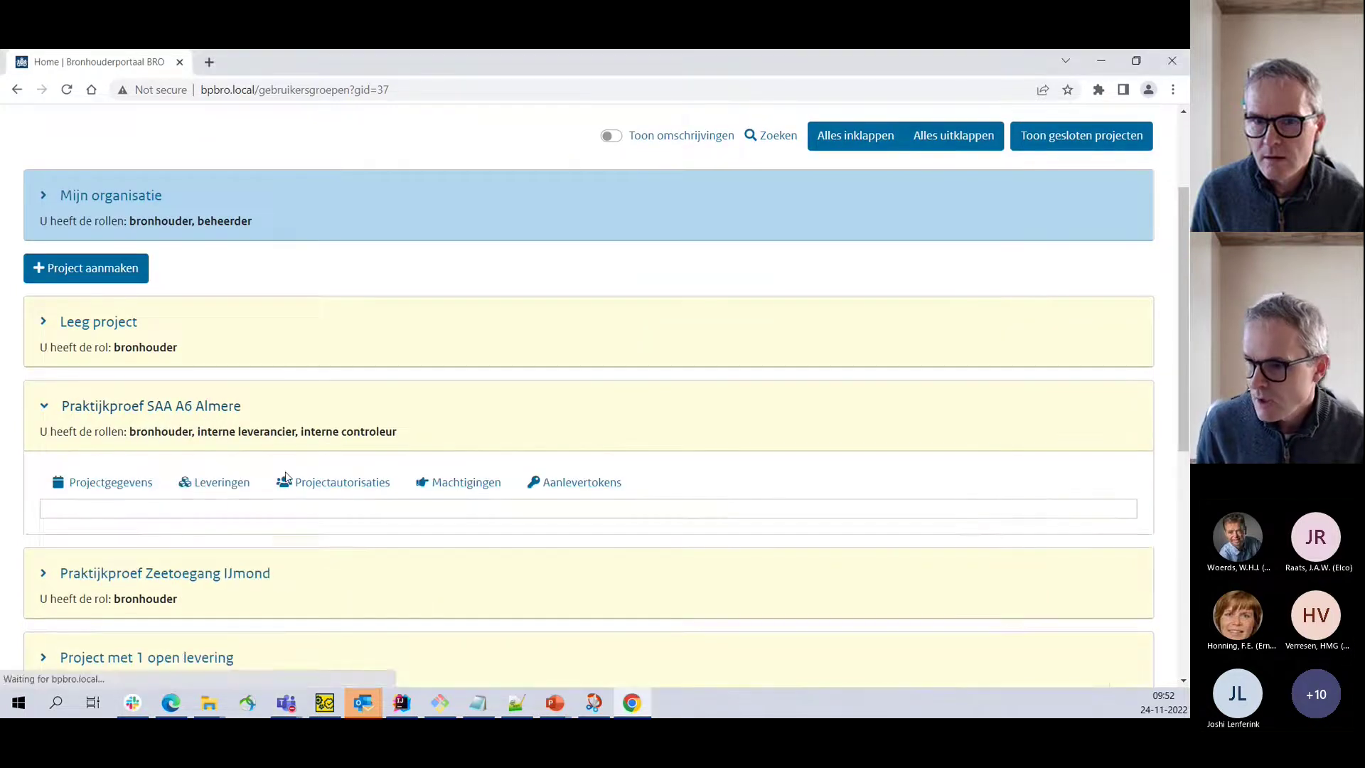
{"action": "scroll", "coordinate": [447, 540], "scroll_direction": "down", "scroll_amount": 4}
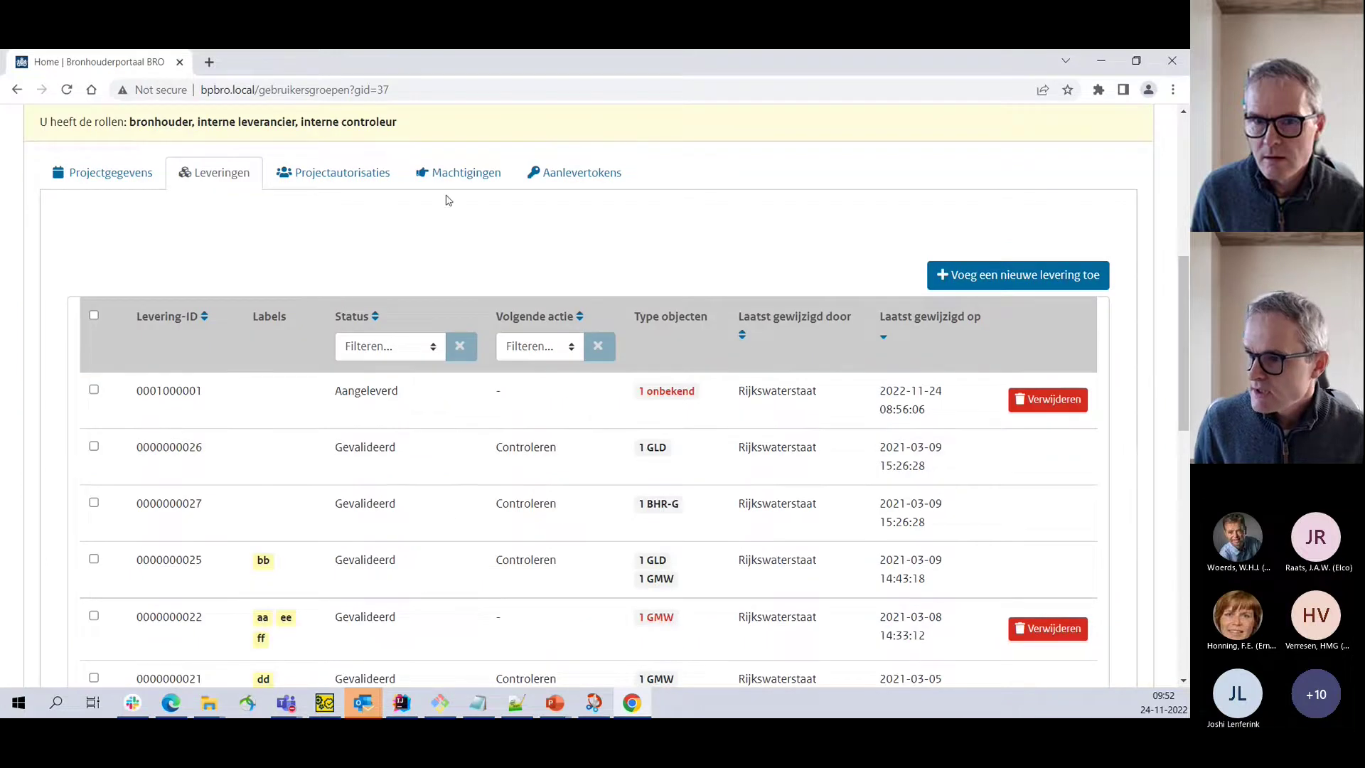
{"action": "left_click", "coordinate": [453, 165]}
{"action": "scroll", "coordinate": [234, 324], "scroll_direction": "up", "scroll_amount": 3}
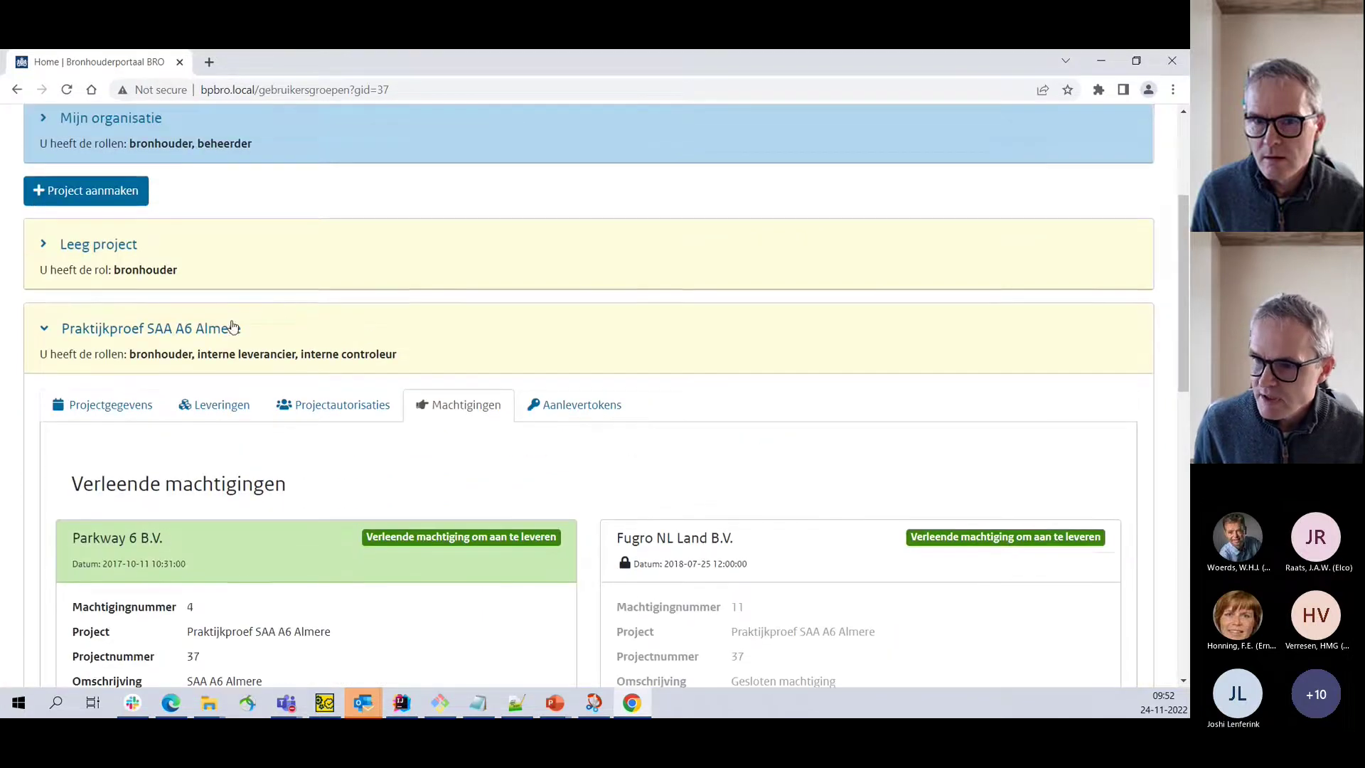
{"action": "scroll", "coordinate": [359, 323], "scroll_direction": "down", "scroll_amount": 1}
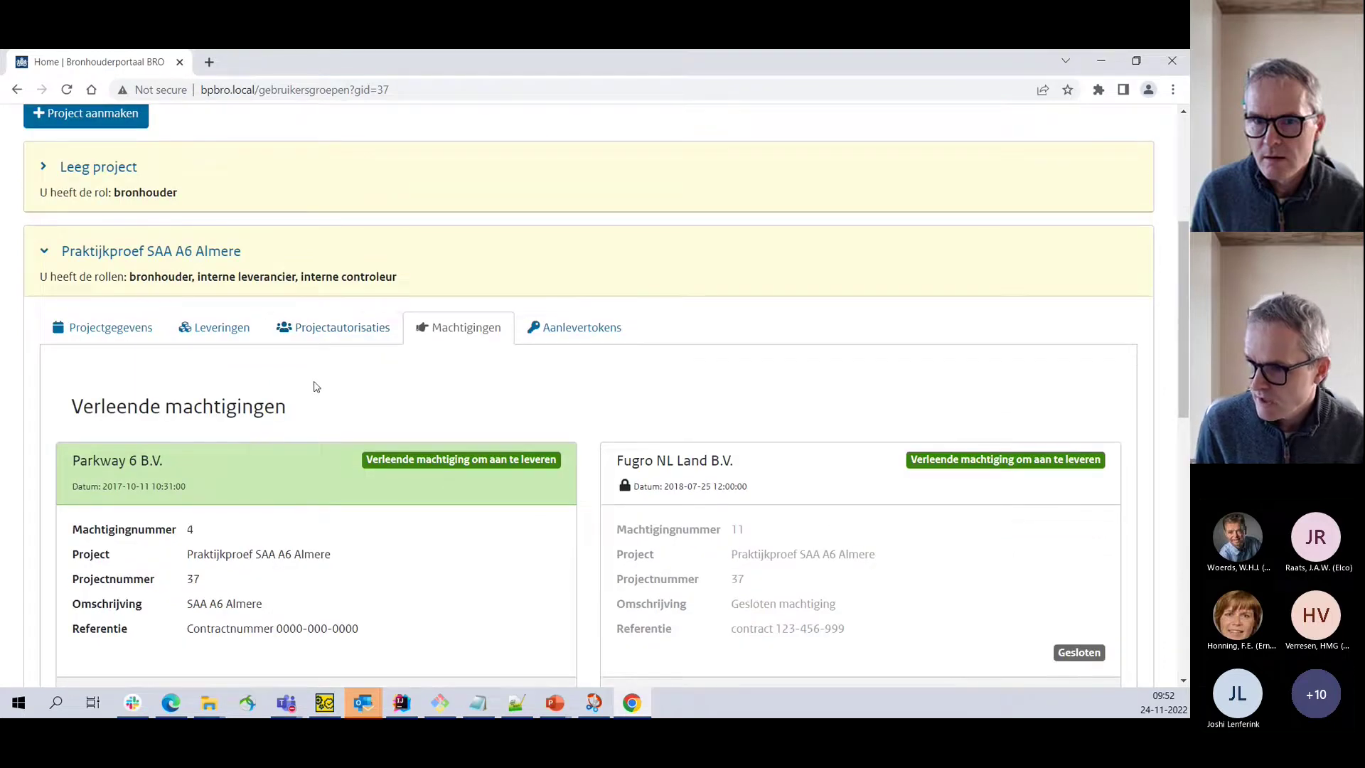
{"action": "scroll", "coordinate": [333, 398], "scroll_direction": "down", "scroll_amount": 1}
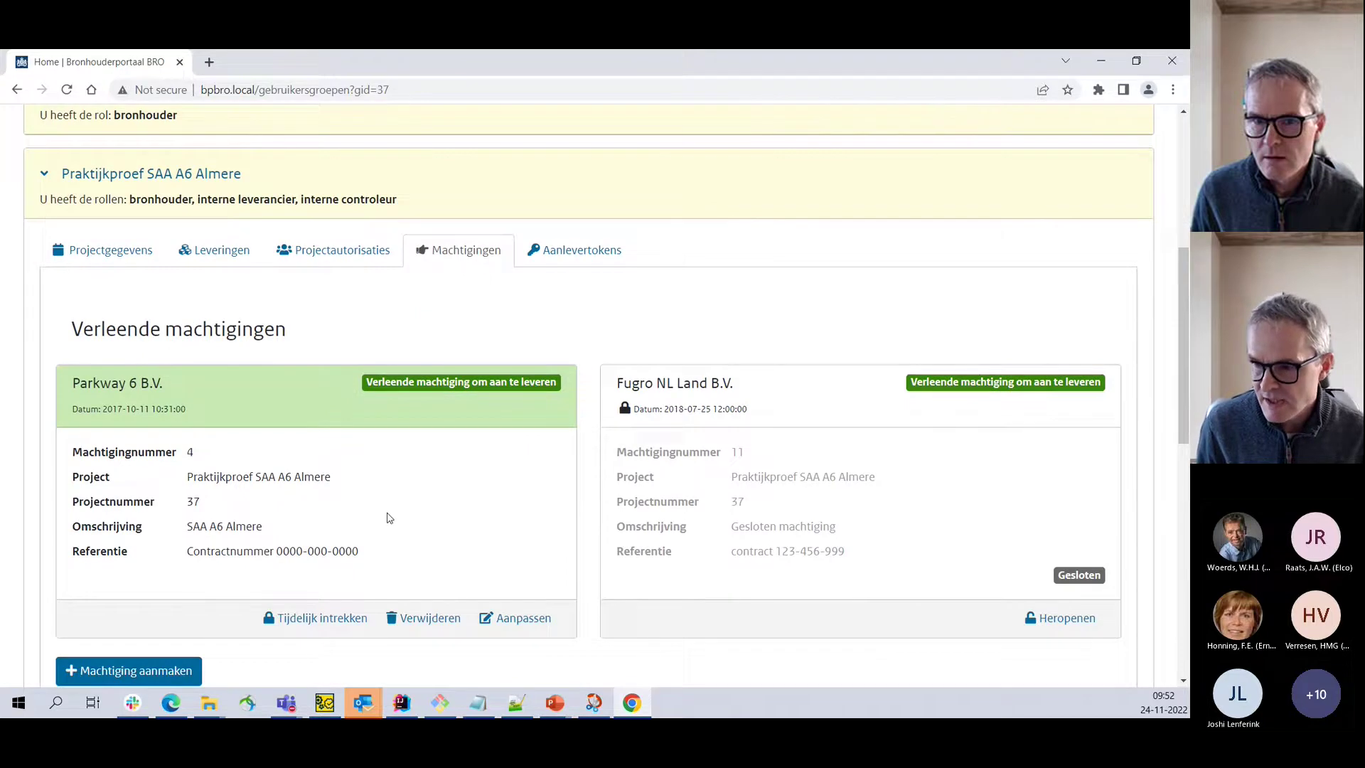
{"action": "scroll", "coordinate": [389, 515], "scroll_direction": "down", "scroll_amount": 1}
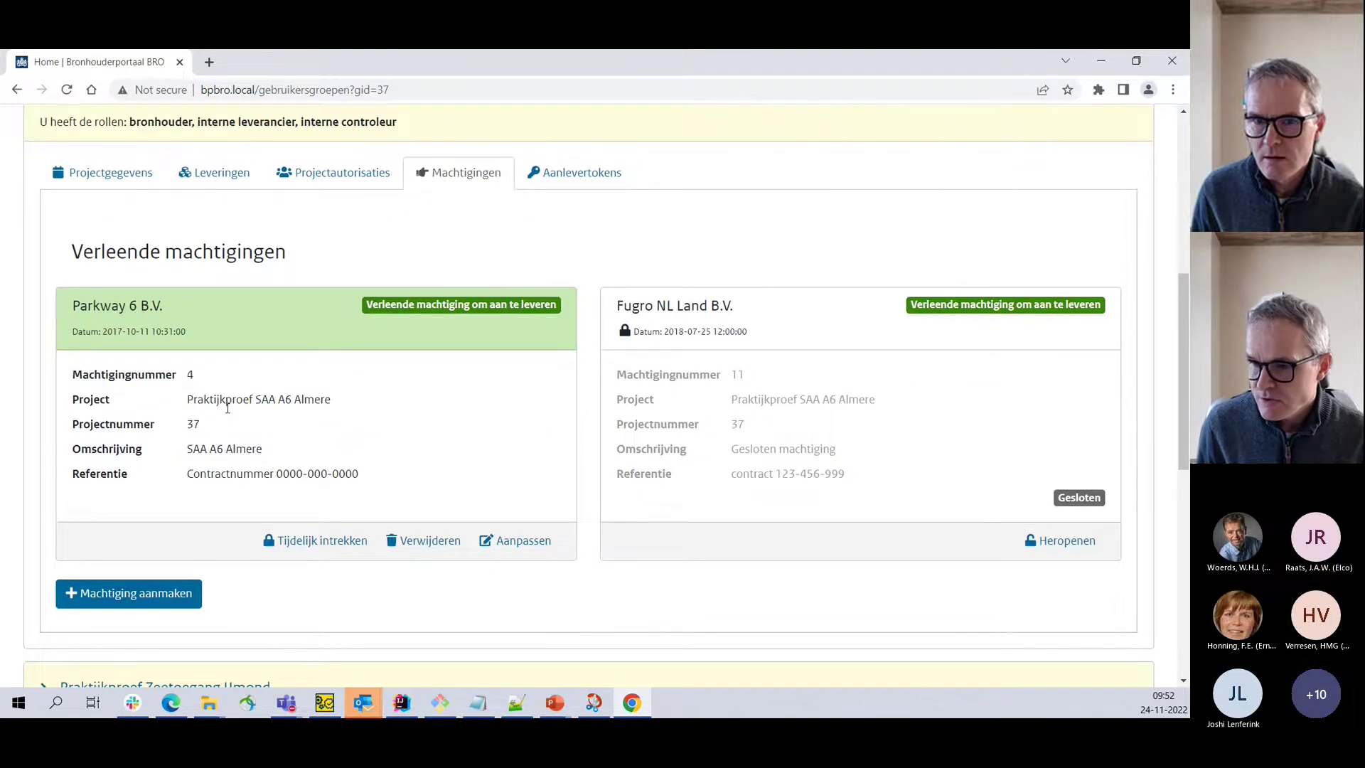
Try to create a Controleren authorization for Parkway 6 B.V. with X as both description and reference
{"action": "left_click", "coordinate": [146, 600]}
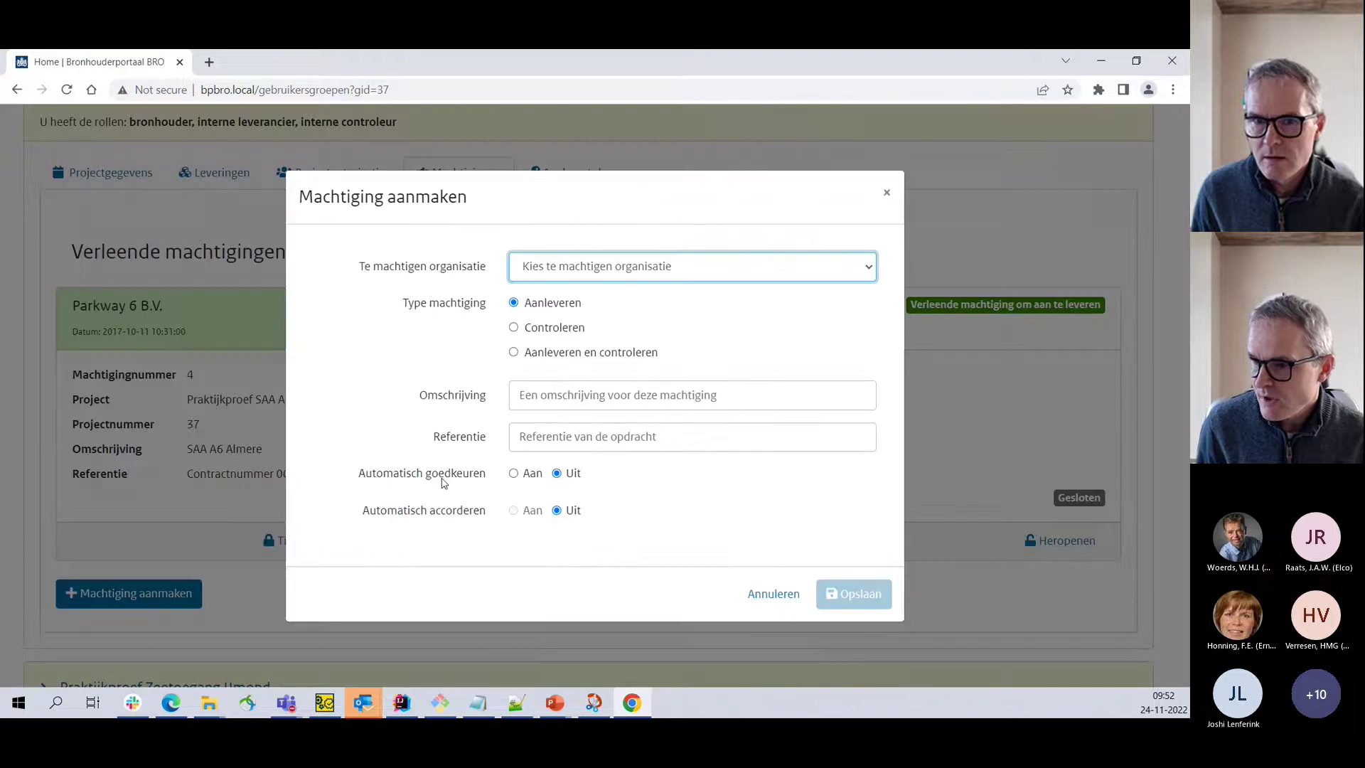
{"action": "left_click", "coordinate": [589, 266]}
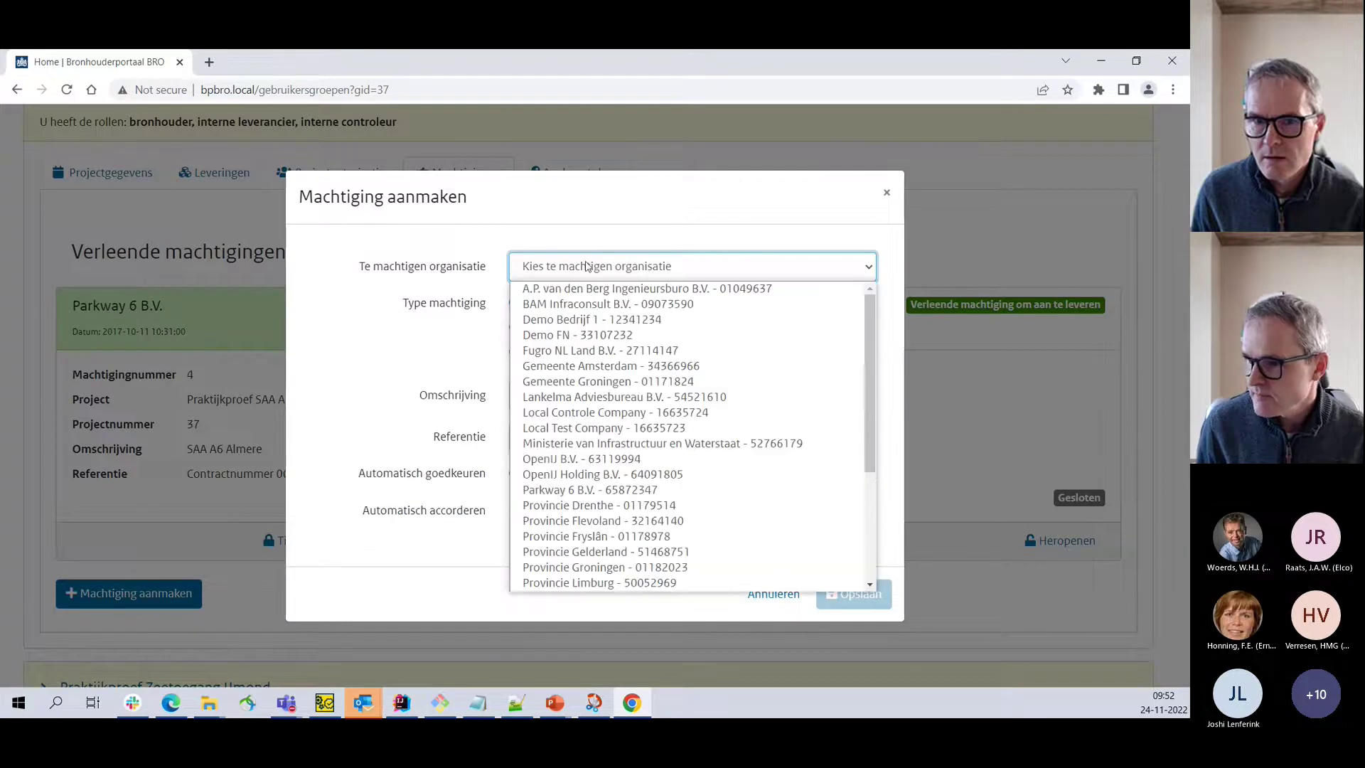
{"action": "left_click", "coordinate": [586, 490]}
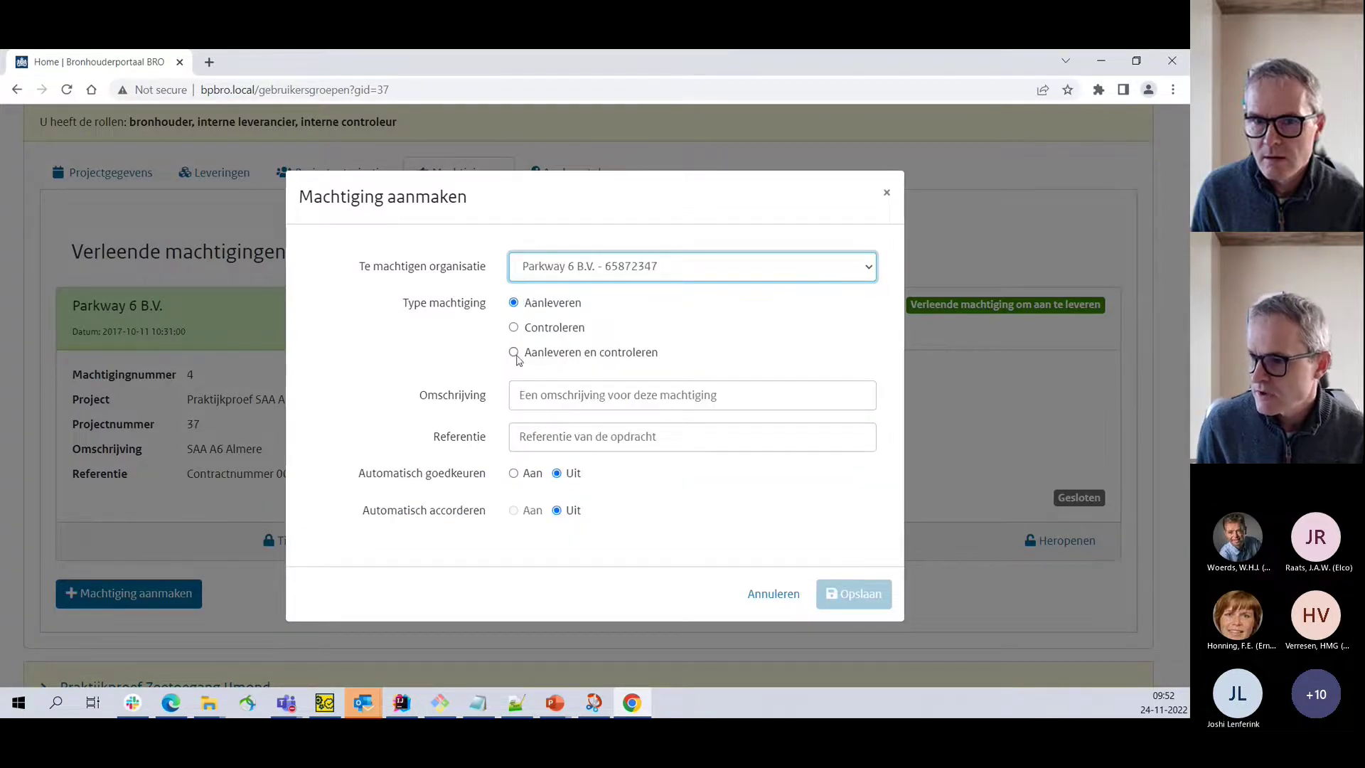
{"action": "left_click", "coordinate": [514, 329]}
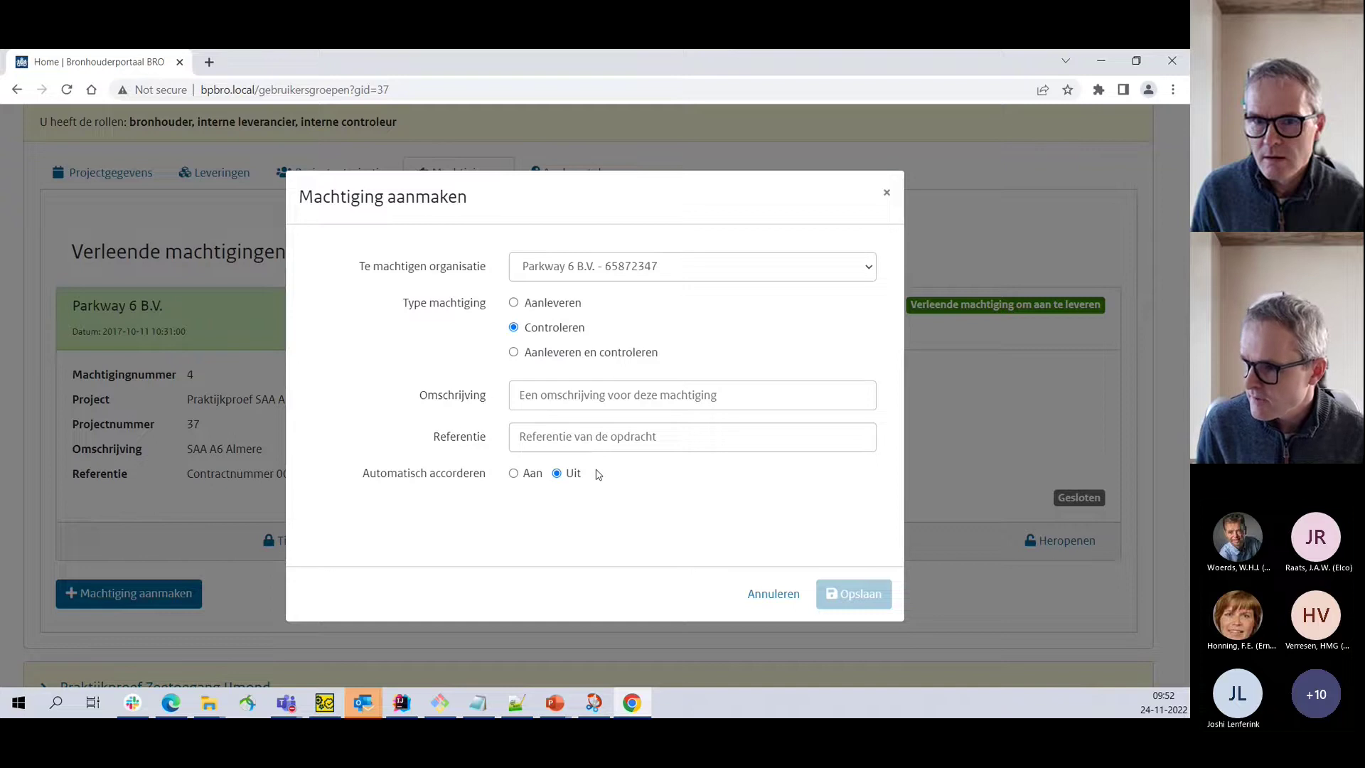
{"action": "left_click", "coordinate": [547, 403]}
{"action": "type", "text": "X"}
{"action": "left_click", "coordinate": [557, 431]}
{"action": "type", "text": "X"}
{"action": "left_click", "coordinate": [860, 599]}
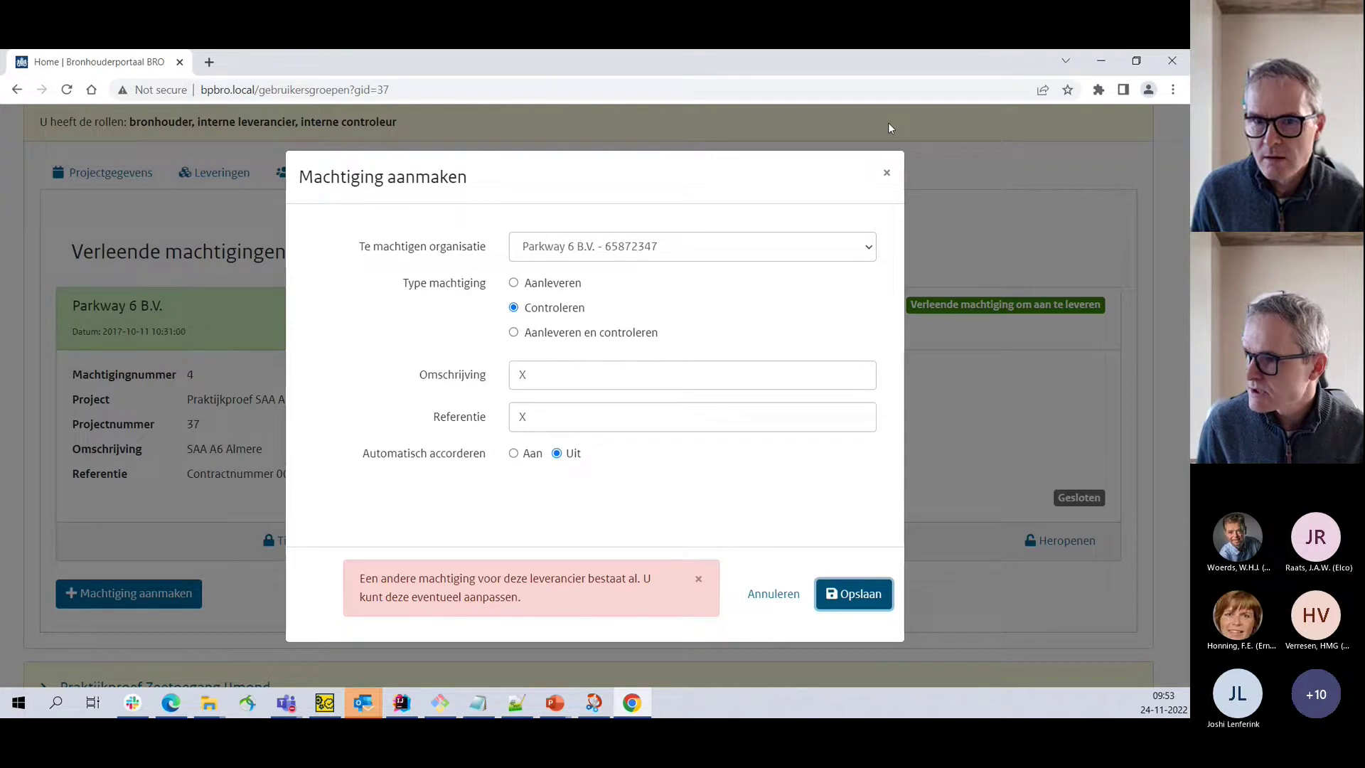
{"action": "left_click", "coordinate": [886, 172]}
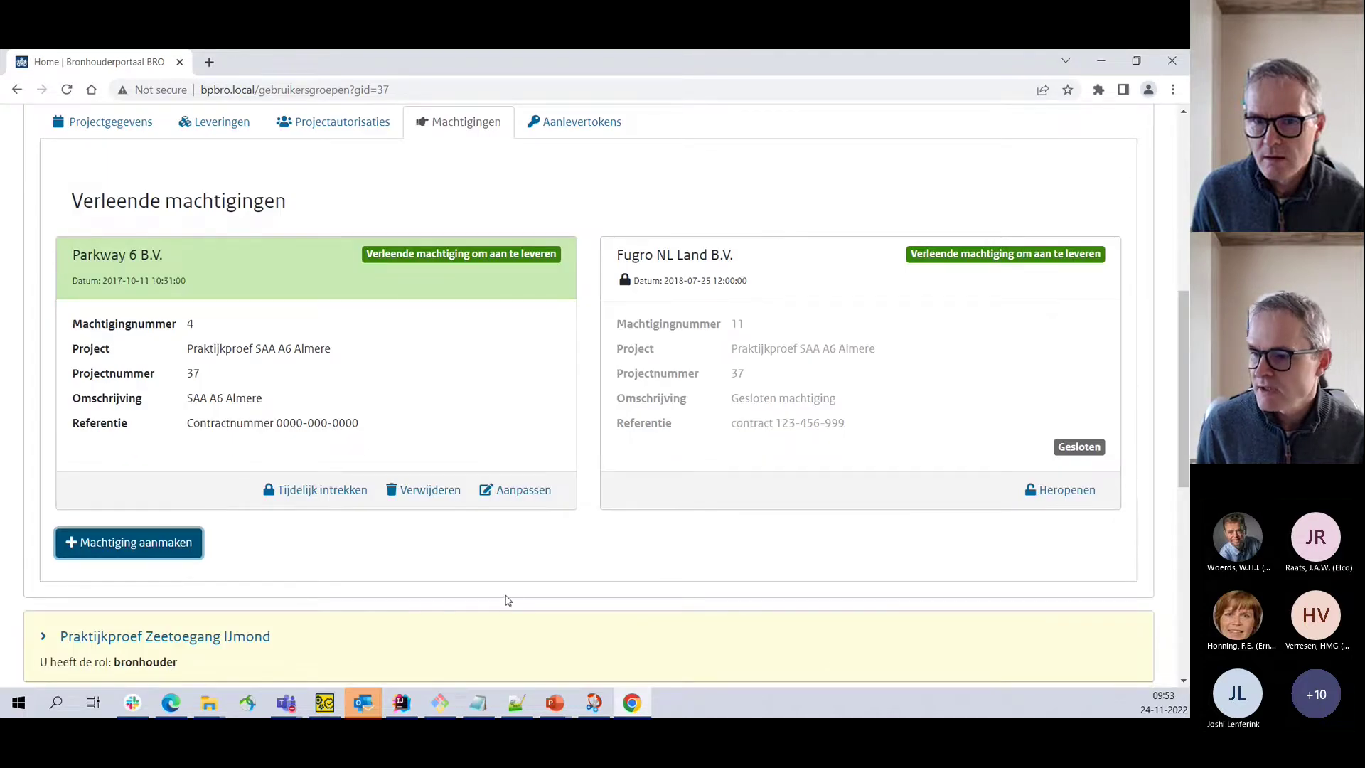
Temporarily withdraw Parkway 6 B.V.'s authorization and try to create an Aanleveren en controleren one with description X and reference X
{"action": "left_click", "coordinate": [301, 491]}
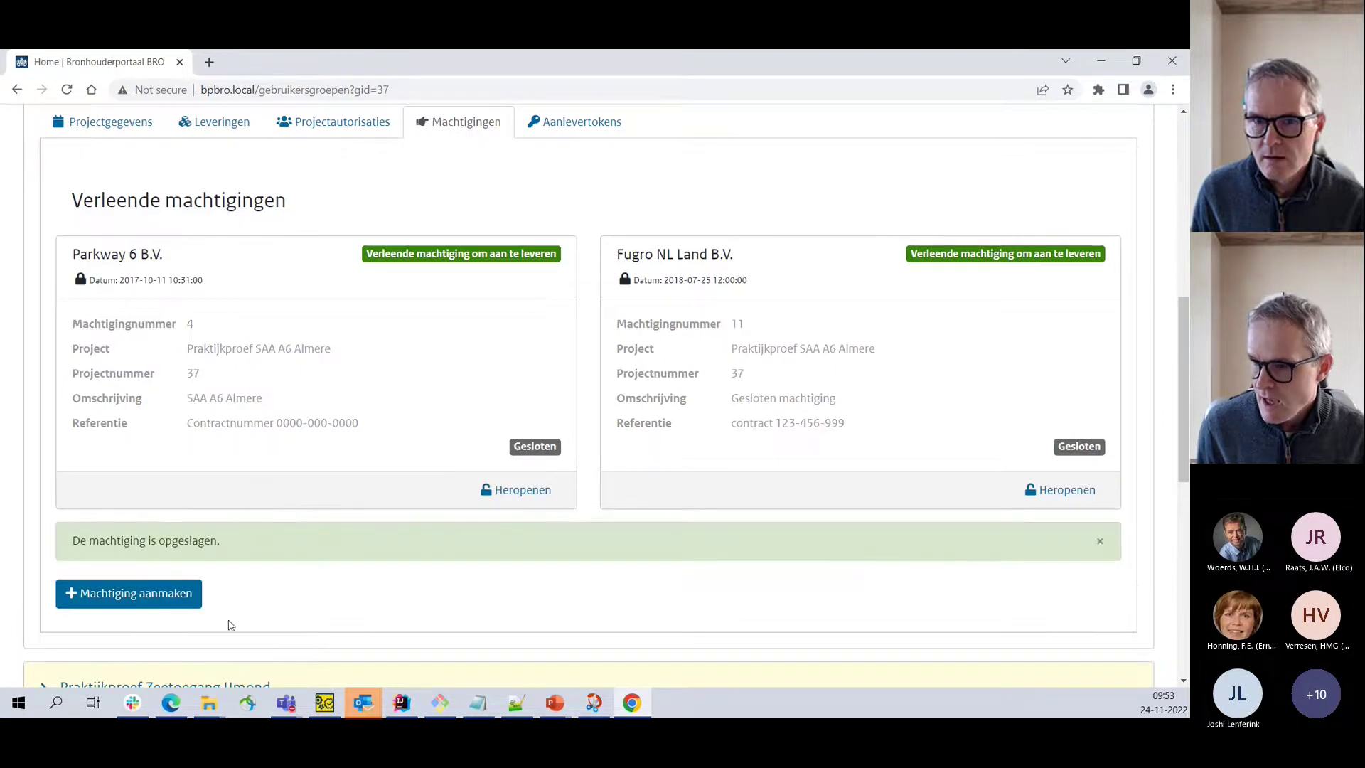
{"action": "left_click", "coordinate": [144, 597]}
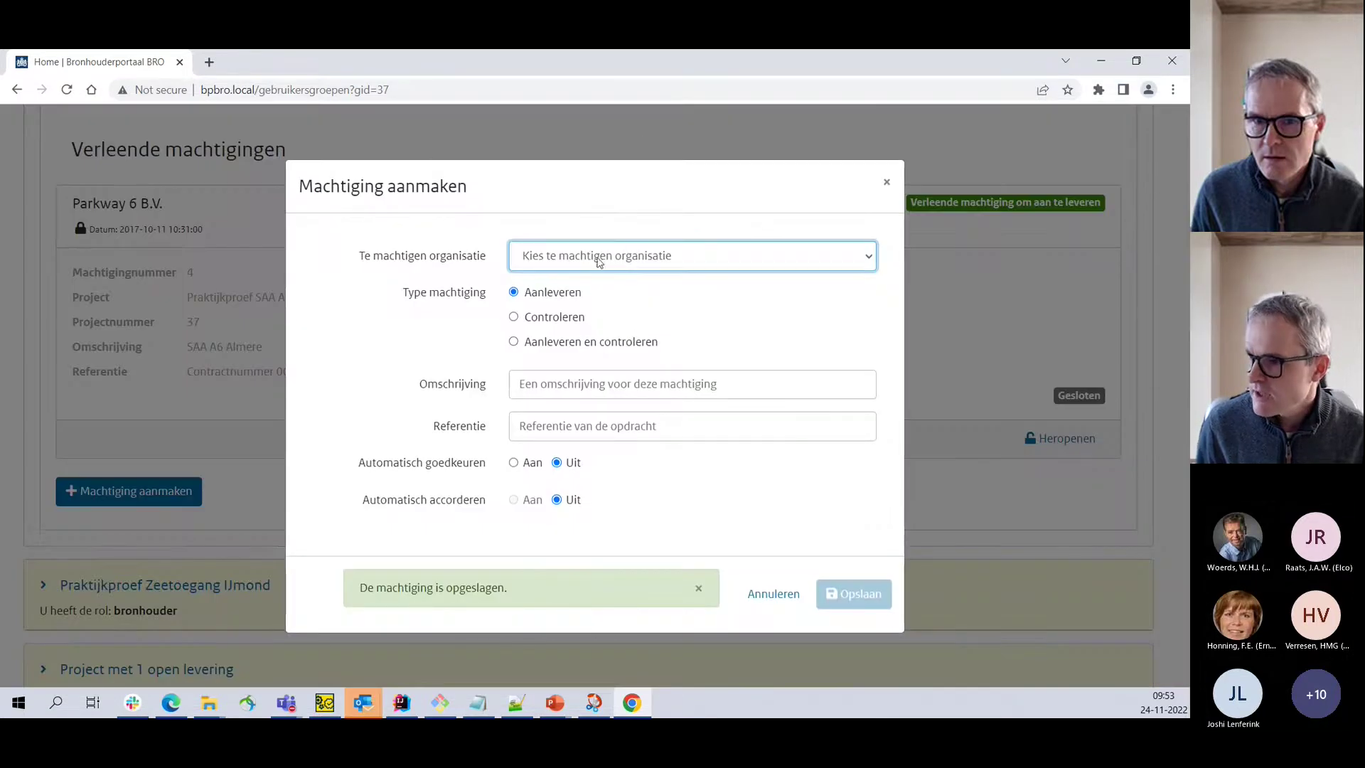
{"action": "left_click", "coordinate": [599, 264]}
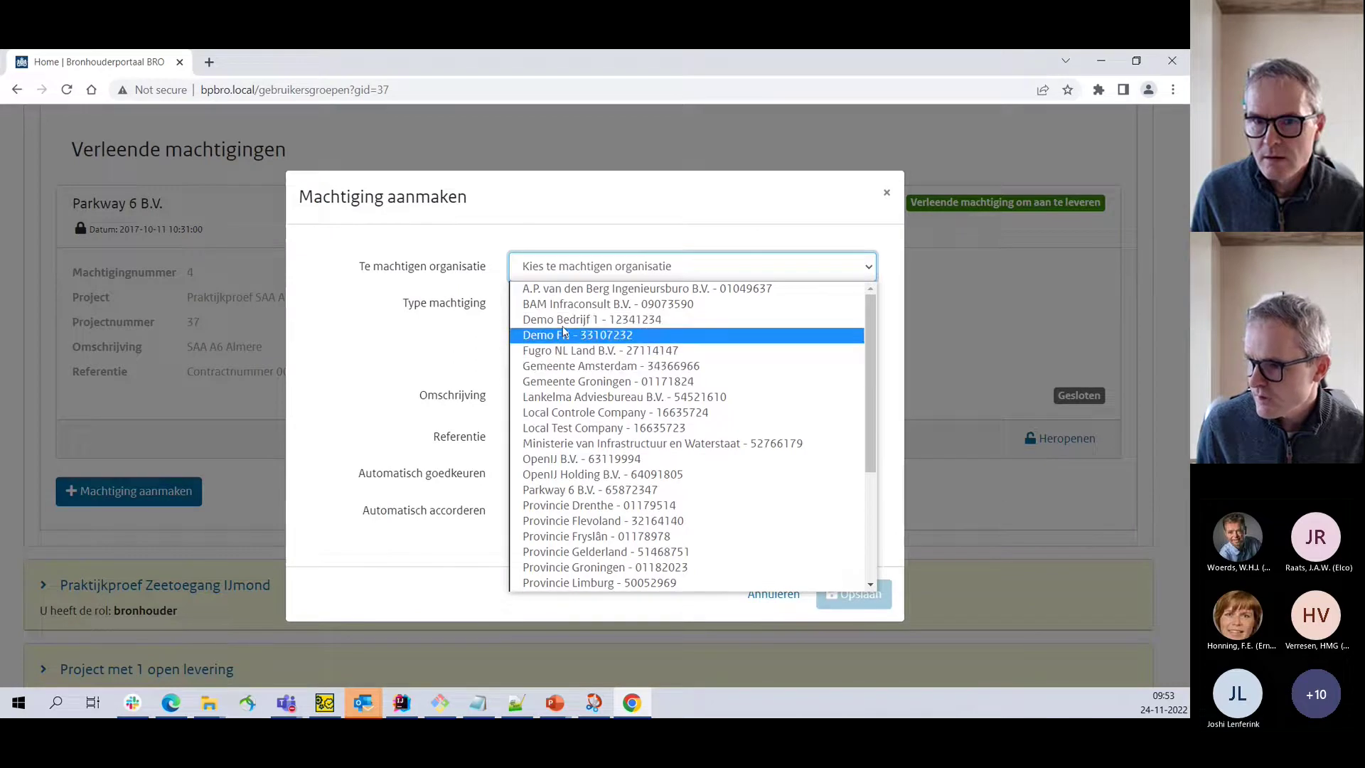
{"action": "left_click", "coordinate": [592, 493]}
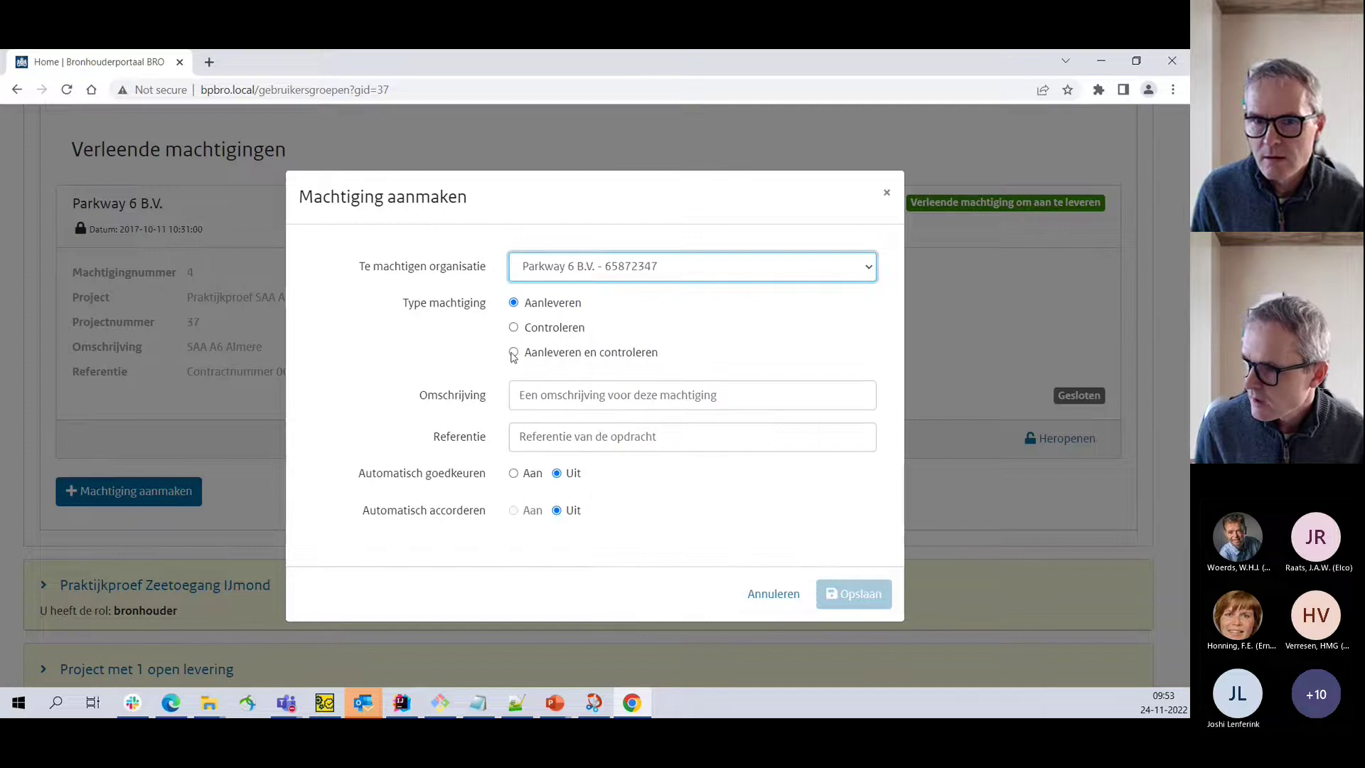
{"action": "left_click", "coordinate": [514, 352]}
{"action": "left_click", "coordinate": [537, 398]}
{"action": "type", "text": "X"}
{"action": "left_click", "coordinate": [547, 437]}
{"action": "type", "text": "X"}
{"action": "left_click", "coordinate": [860, 594]}
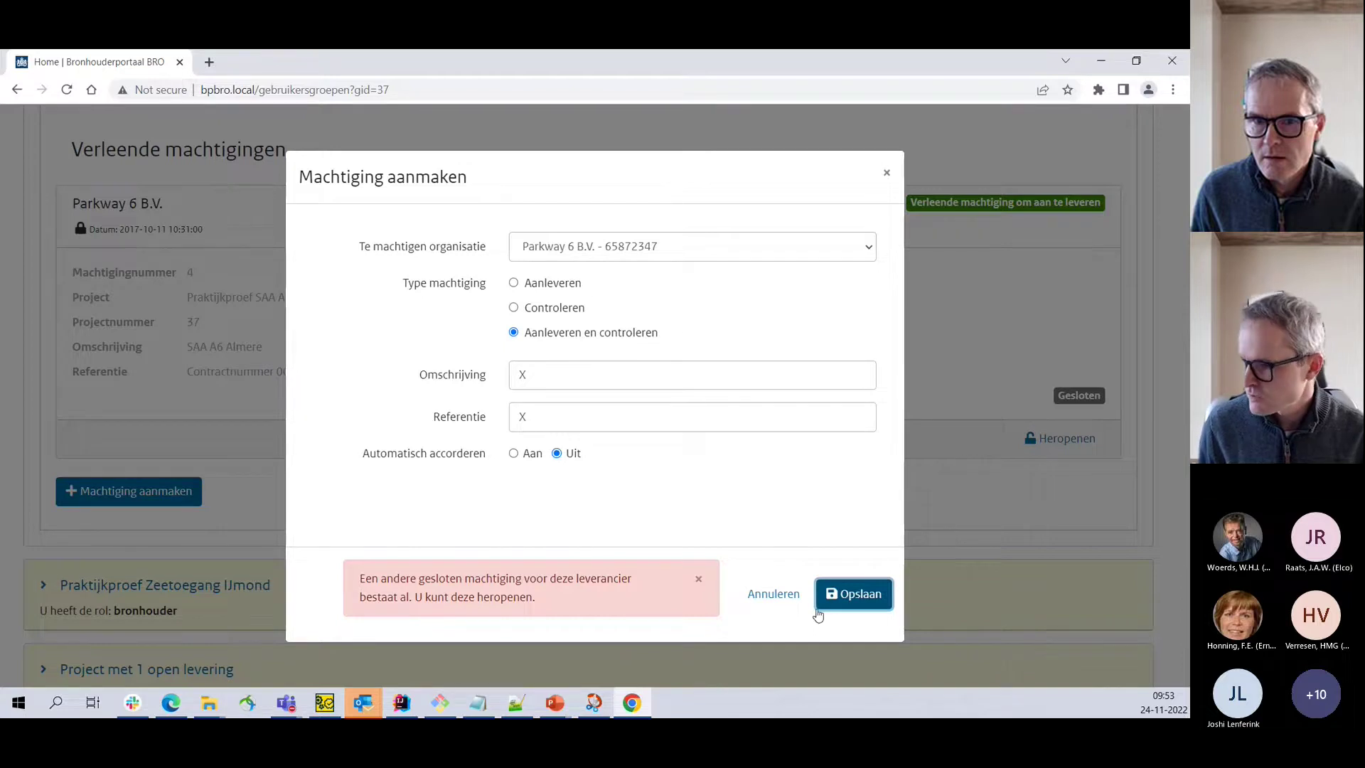
{"action": "left_click", "coordinate": [785, 600]}
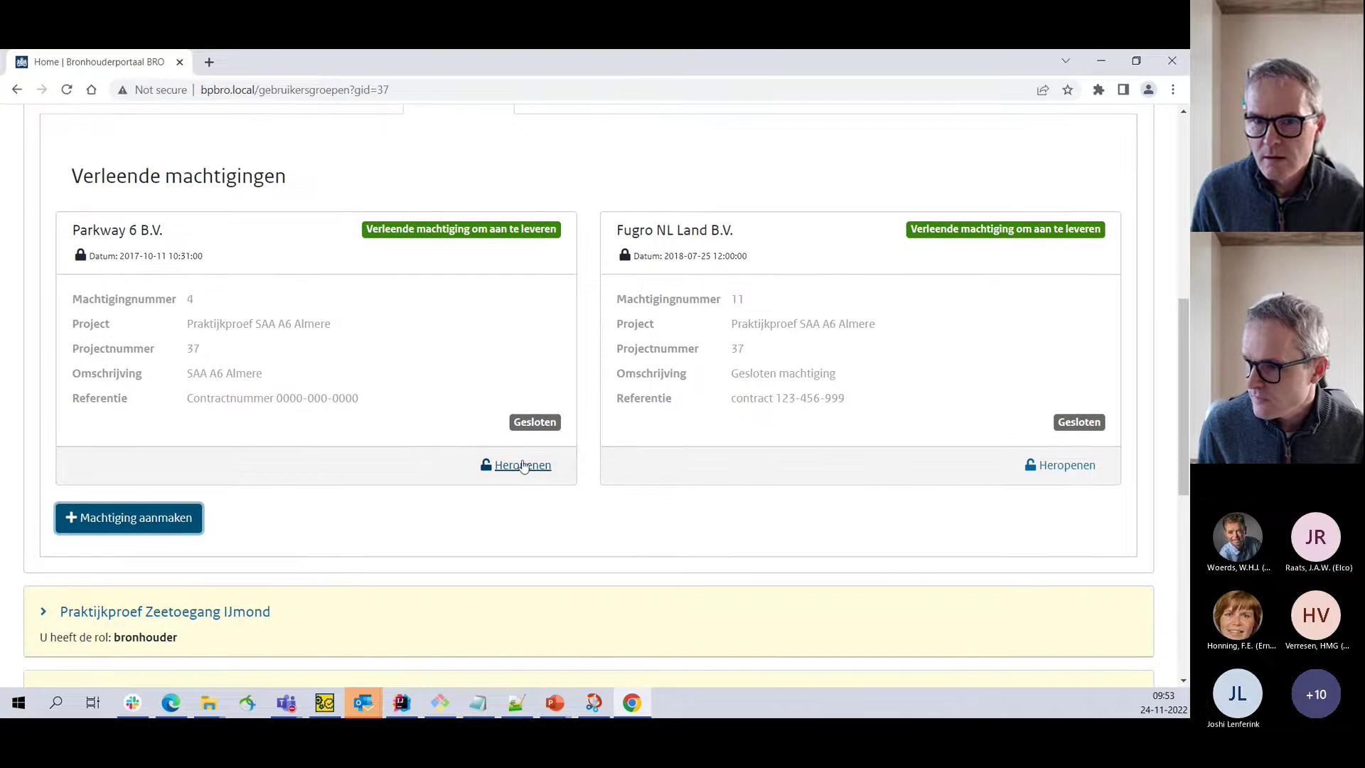
Reopen Parkway 6 B.V.'s authorization and try changing its type to Aanleveren en controleren without saving
{"action": "left_click", "coordinate": [522, 465]}
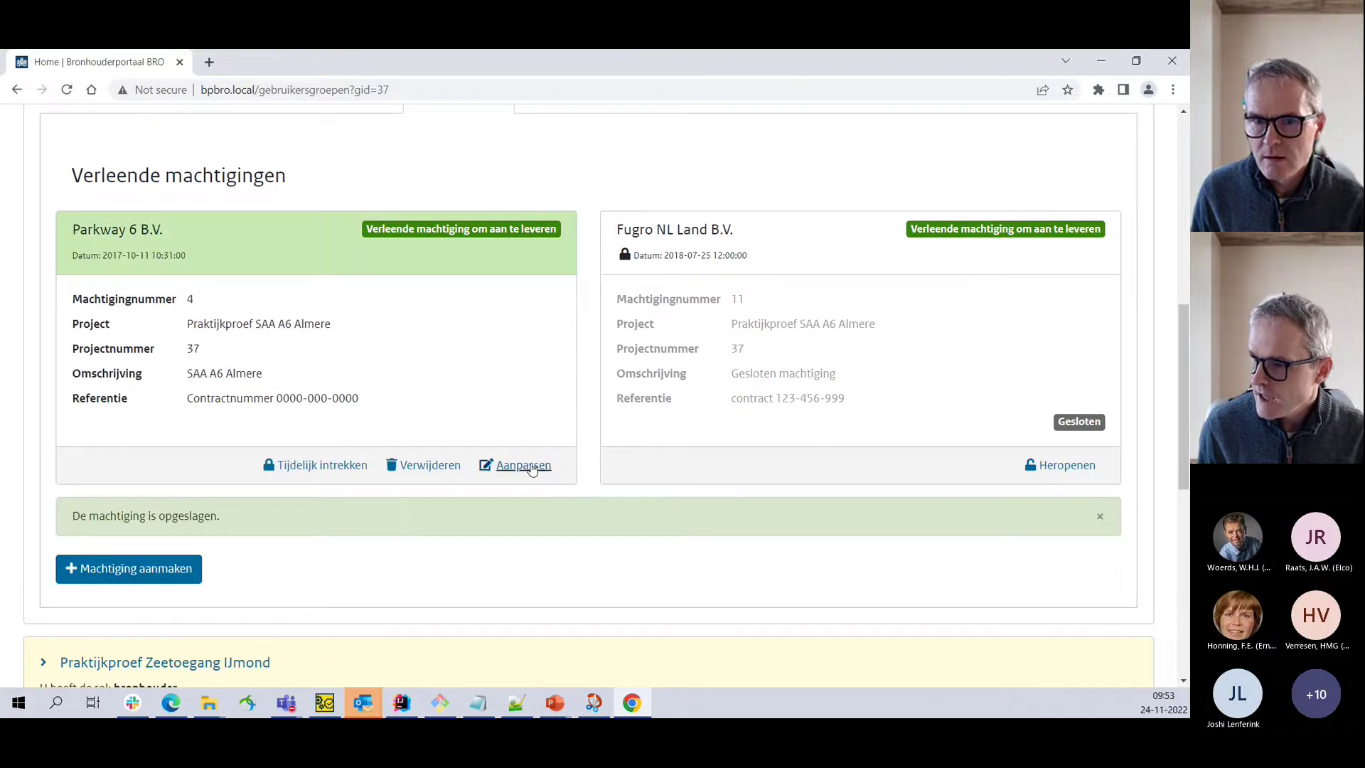
{"action": "key", "text": "Return"}
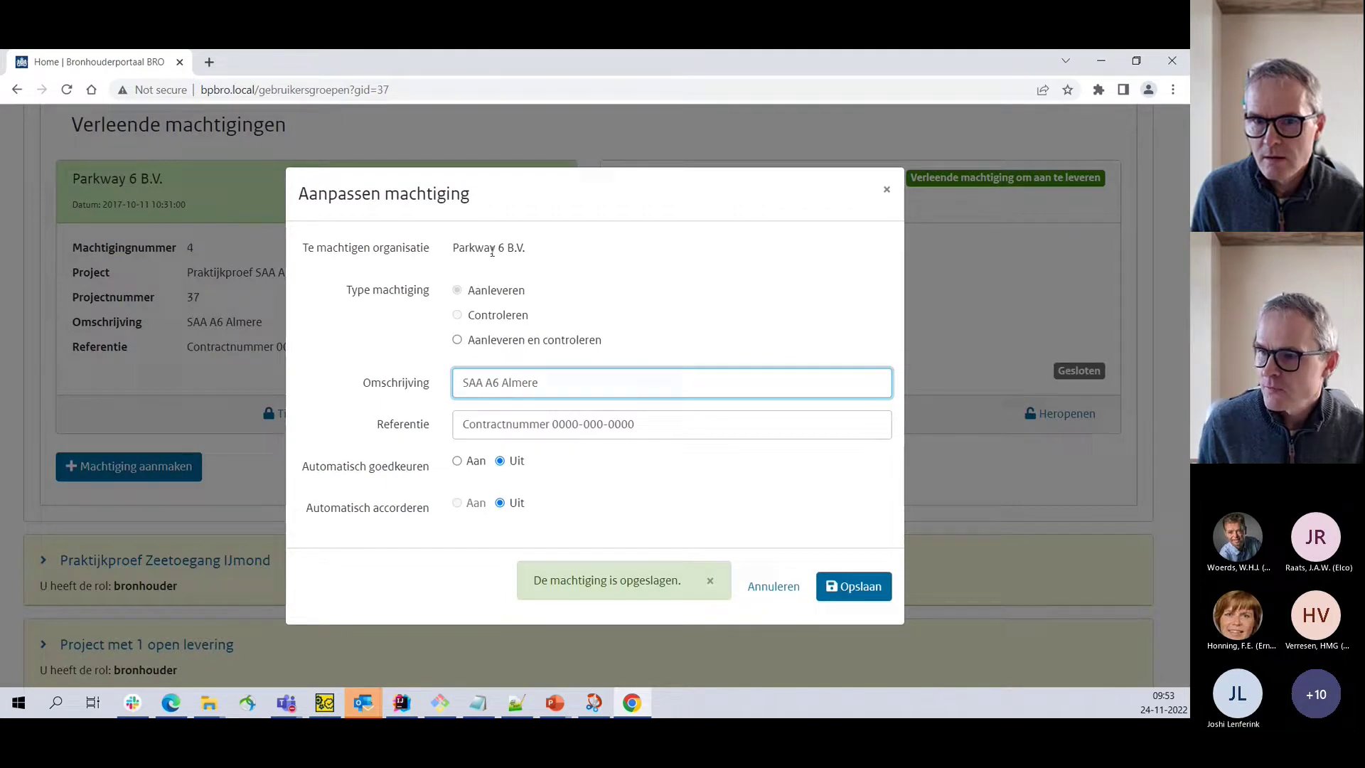
{"action": "left_click", "coordinate": [457, 351]}
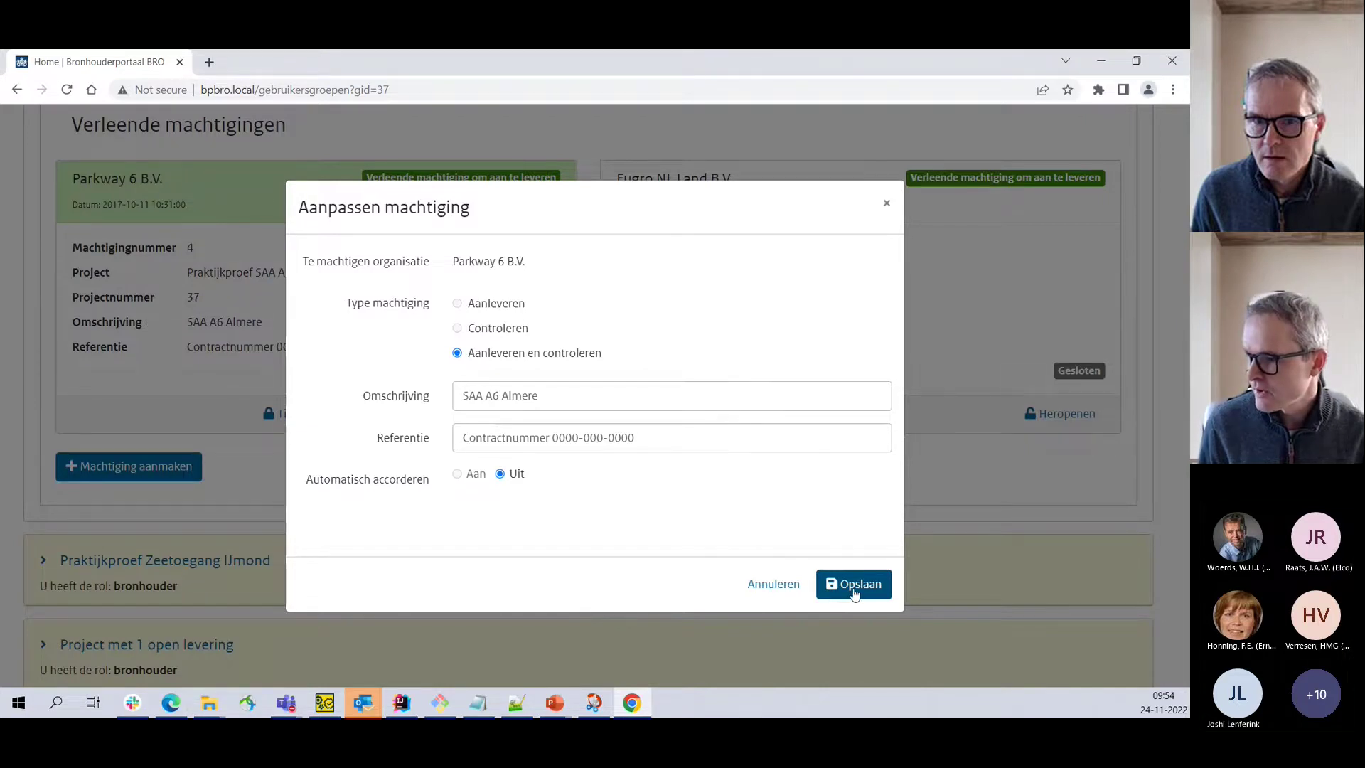
{"action": "left_click", "coordinate": [782, 585]}
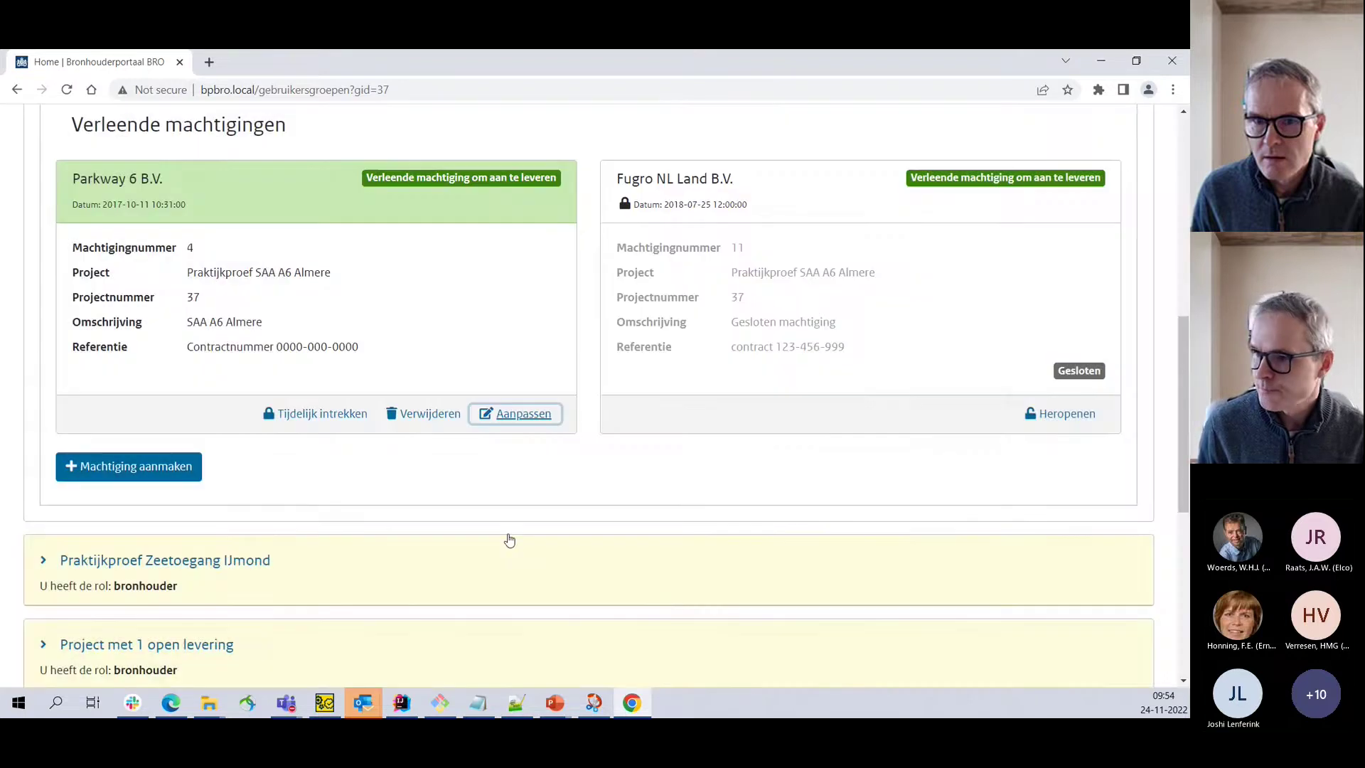
Log out of the Rijkswaterstaat account and switch to the Parkway 6 B.V. account
{"action": "scroll", "coordinate": [264, 342], "scroll_direction": "up", "scroll_amount": 2}
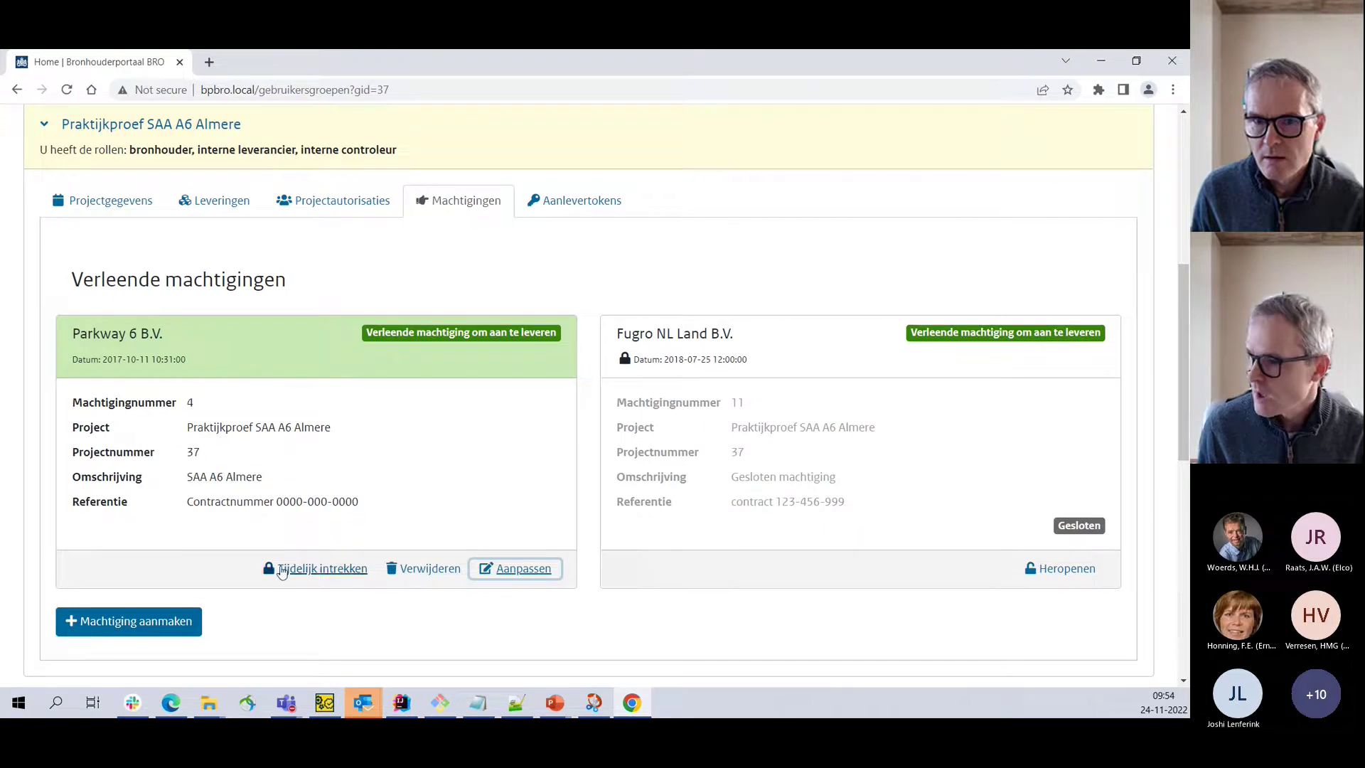
{"action": "scroll", "coordinate": [284, 569], "scroll_direction": "up", "scroll_amount": 2}
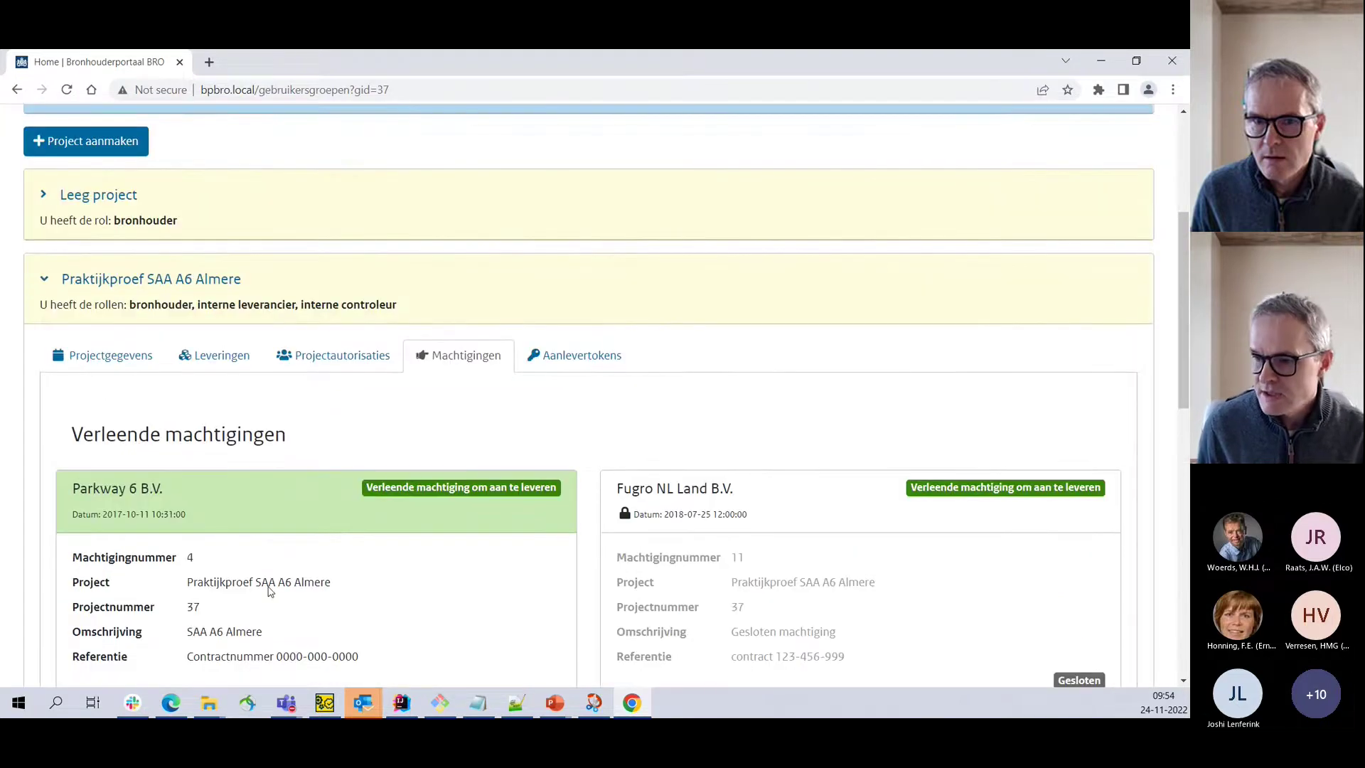
{"action": "scroll", "coordinate": [770, 424], "scroll_direction": "up", "scroll_amount": 1}
{"action": "scroll", "coordinate": [769, 425], "scroll_direction": "up", "scroll_amount": 3}
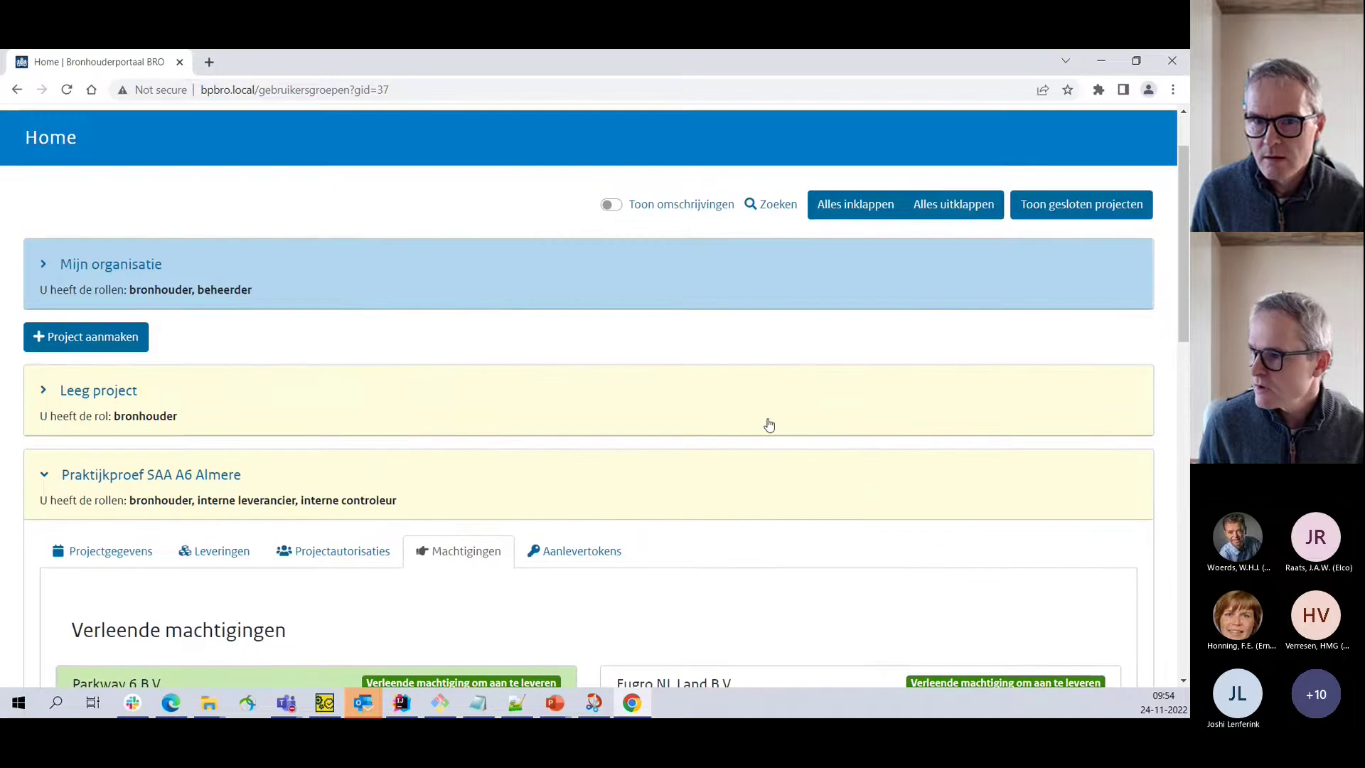
{"action": "left_click", "coordinate": [1126, 183]}
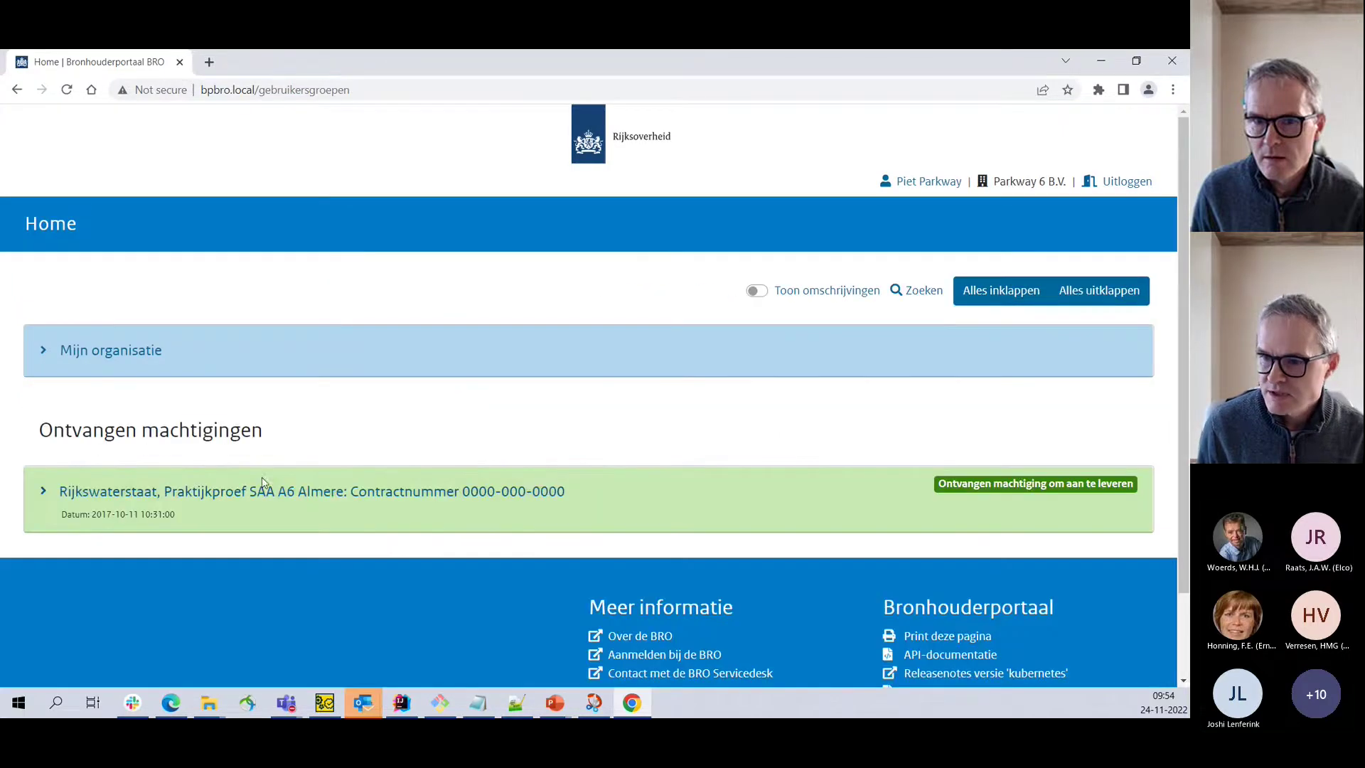
Open the authorization received from Rijkswaterstaat for Praktijkproef SAA A6 Almere and examine its details and delivery tokens (Aanlevertokens)
{"action": "left_click", "coordinate": [222, 496]}
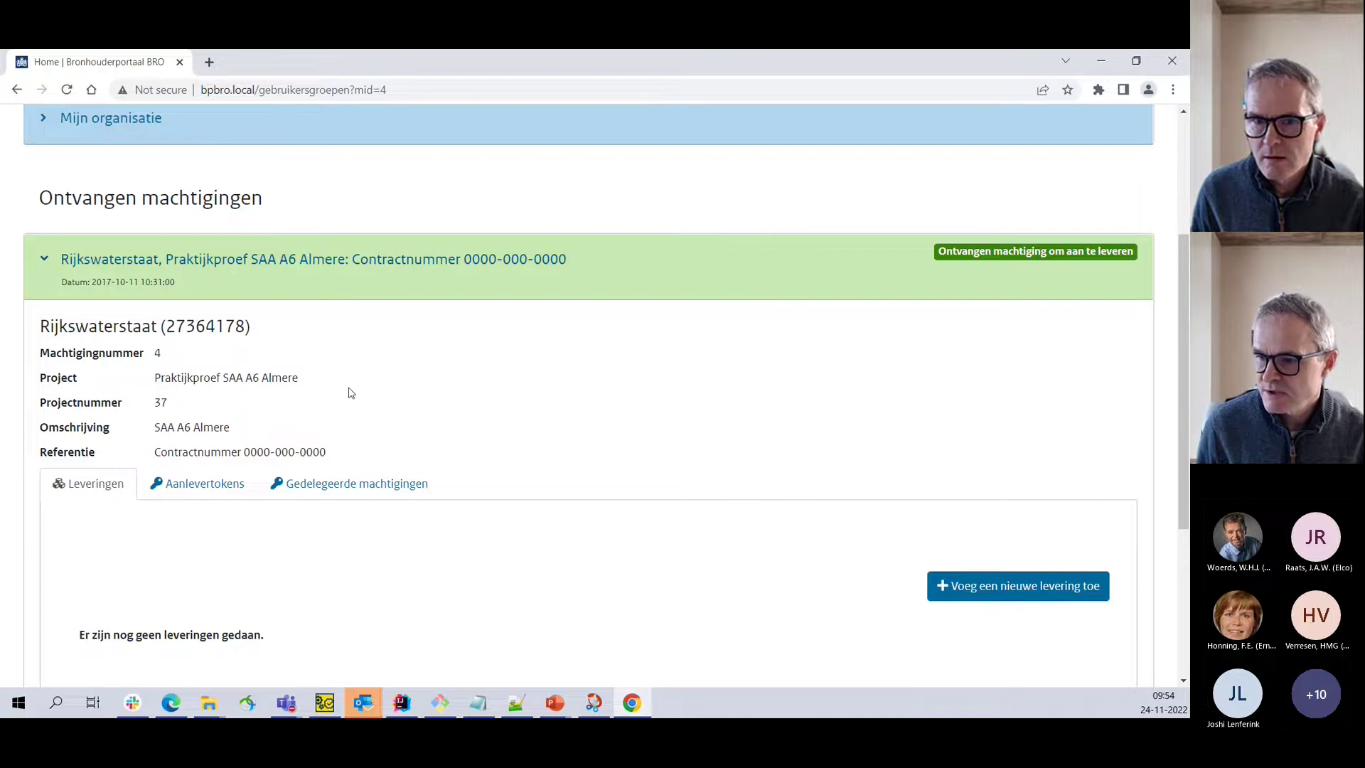
{"action": "scroll", "coordinate": [403, 408], "scroll_direction": "down", "scroll_amount": 1}
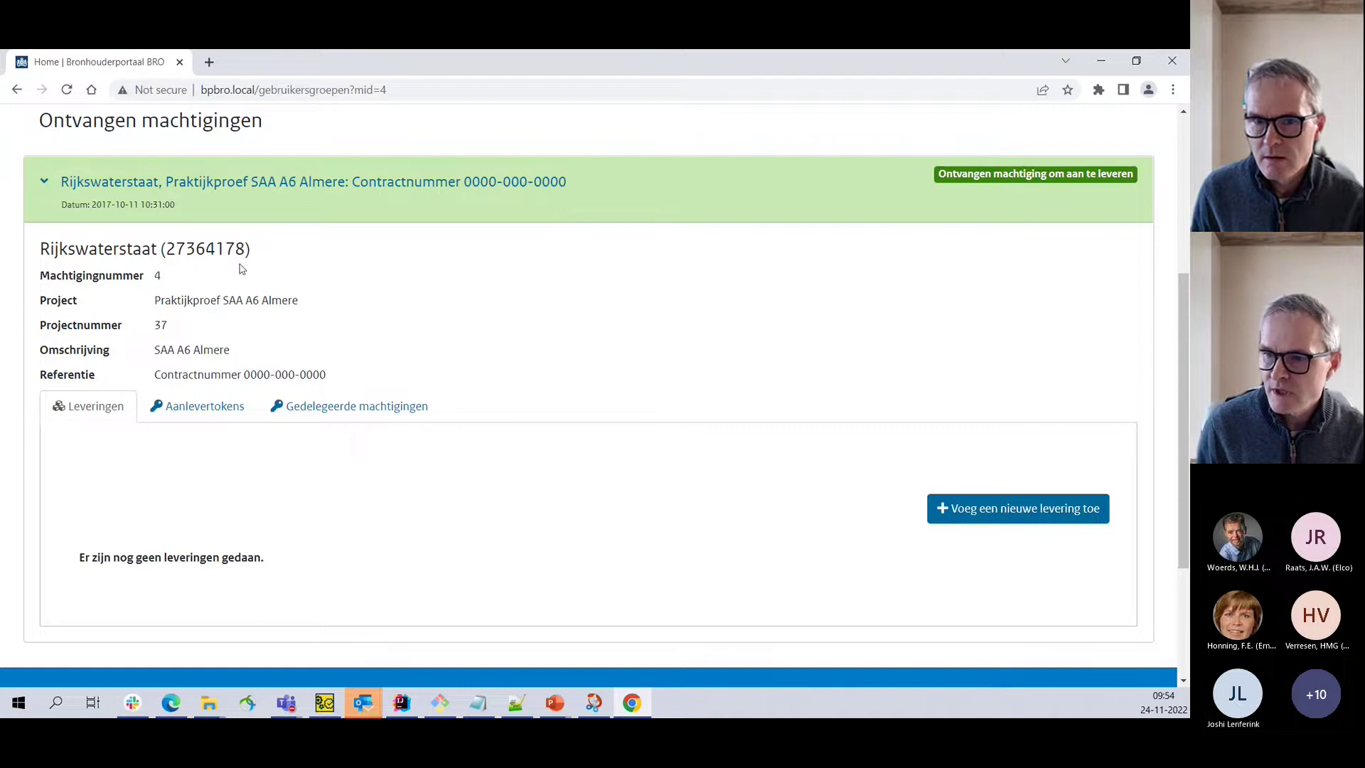
{"action": "left_click", "coordinate": [207, 411]}
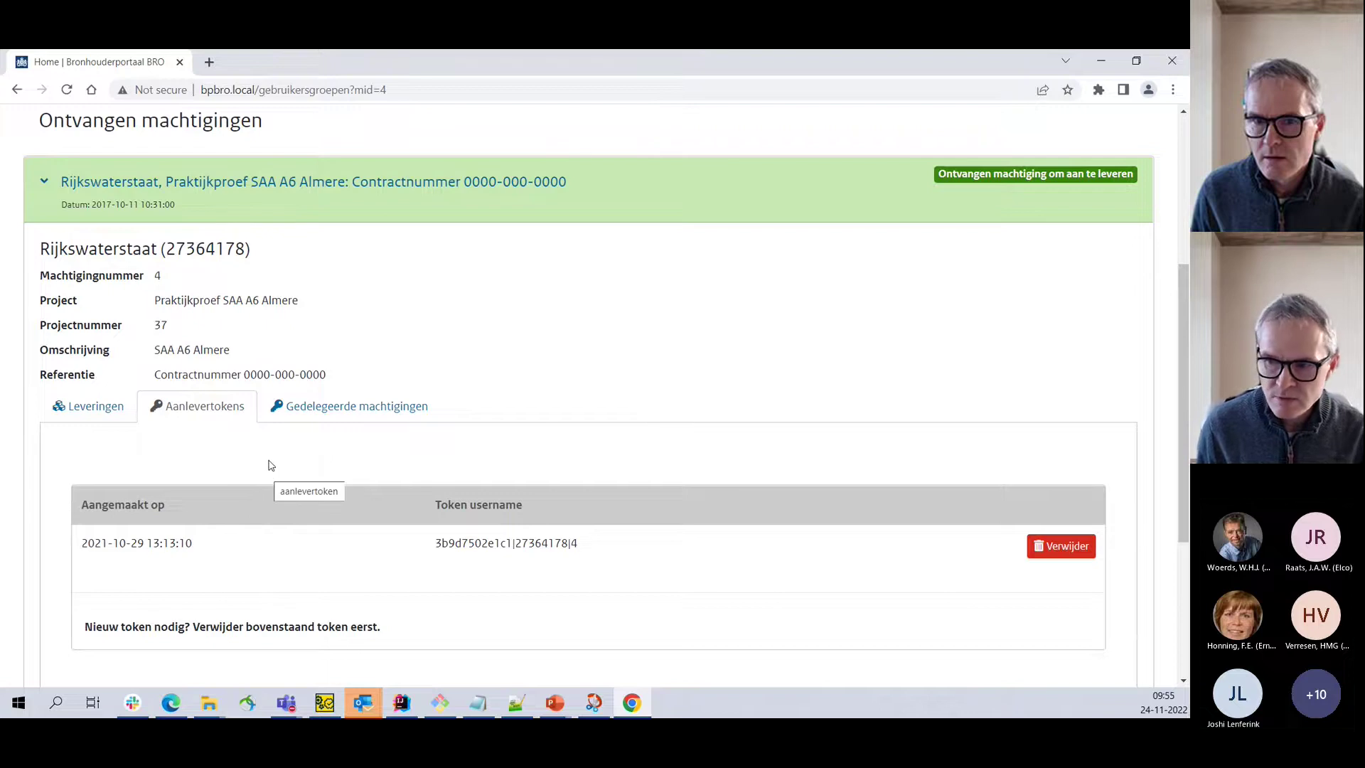
{"action": "scroll", "coordinate": [352, 449], "scroll_direction": "down", "scroll_amount": 1}
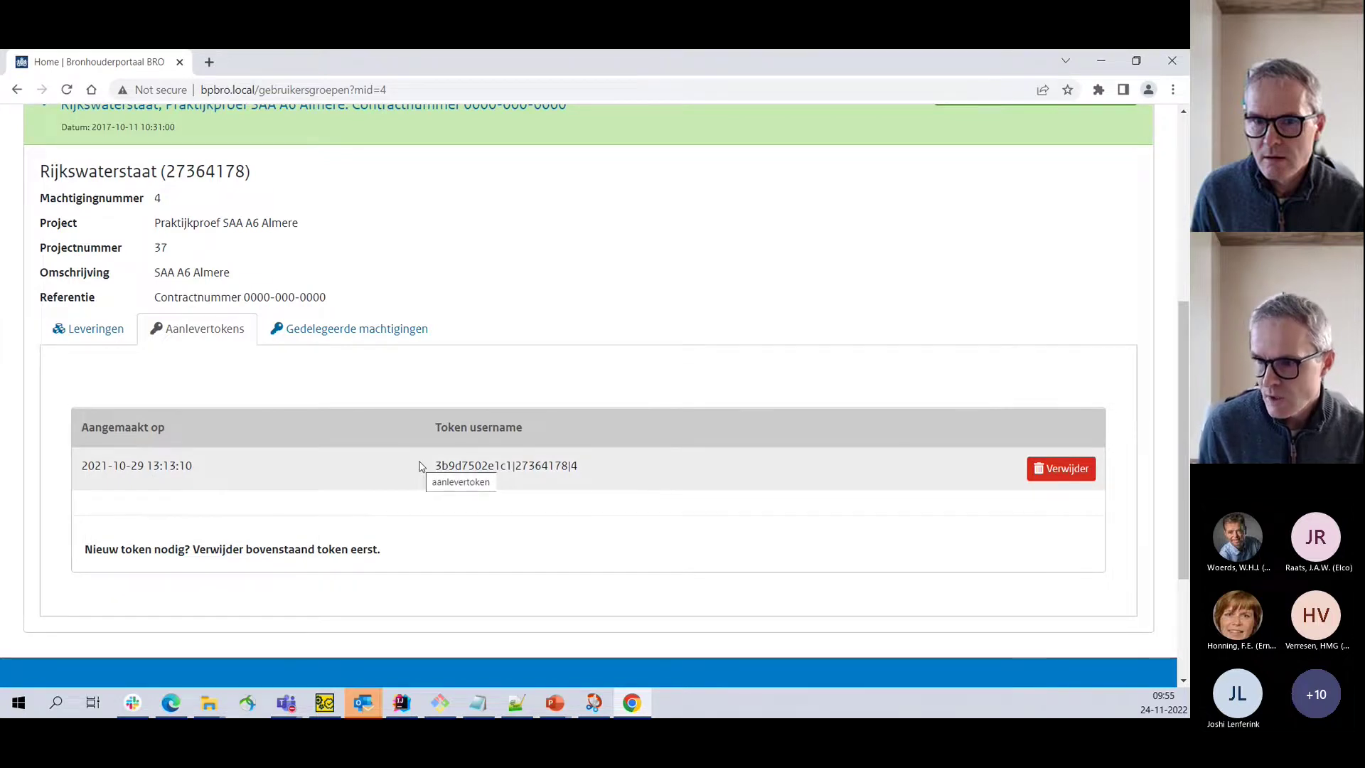
{"action": "scroll", "coordinate": [419, 466], "scroll_direction": "up", "scroll_amount": 4}
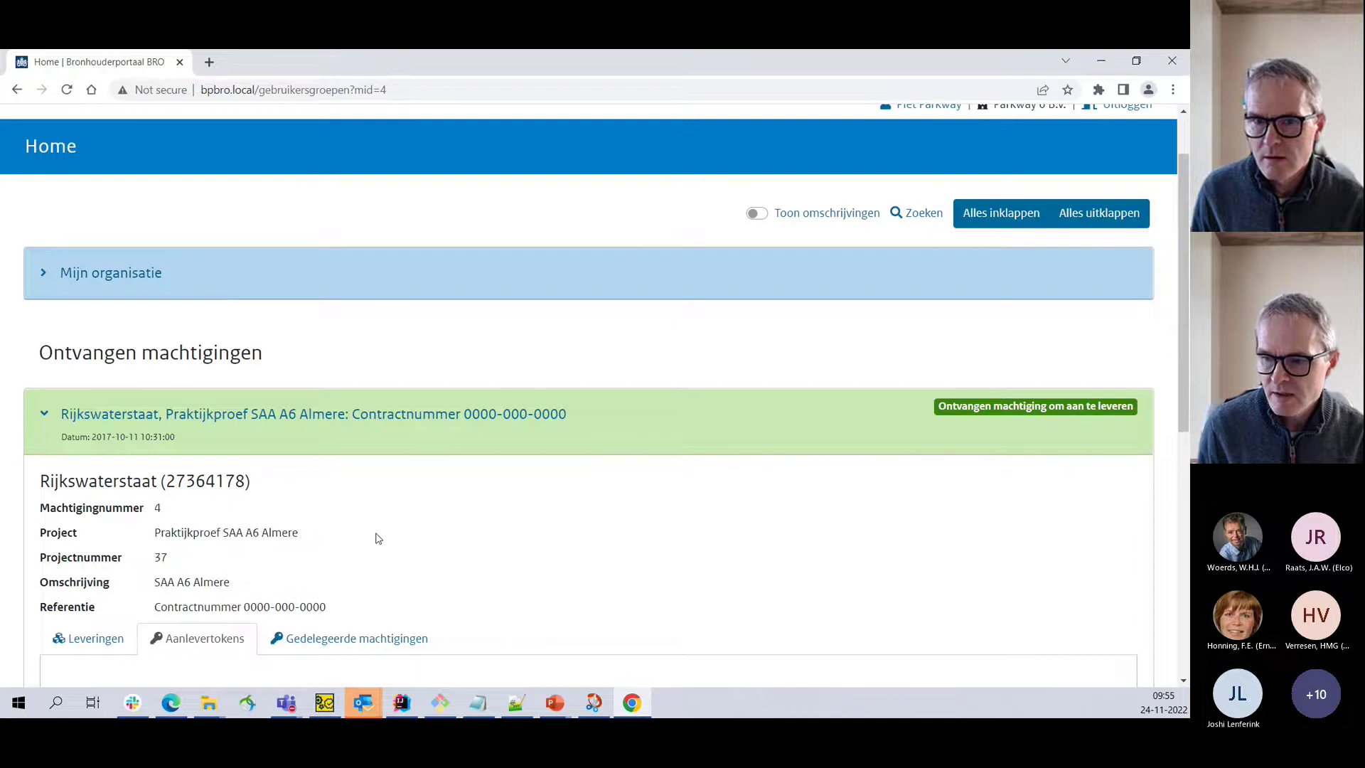
{"action": "scroll", "coordinate": [378, 538], "scroll_direction": "down", "scroll_amount": 2}
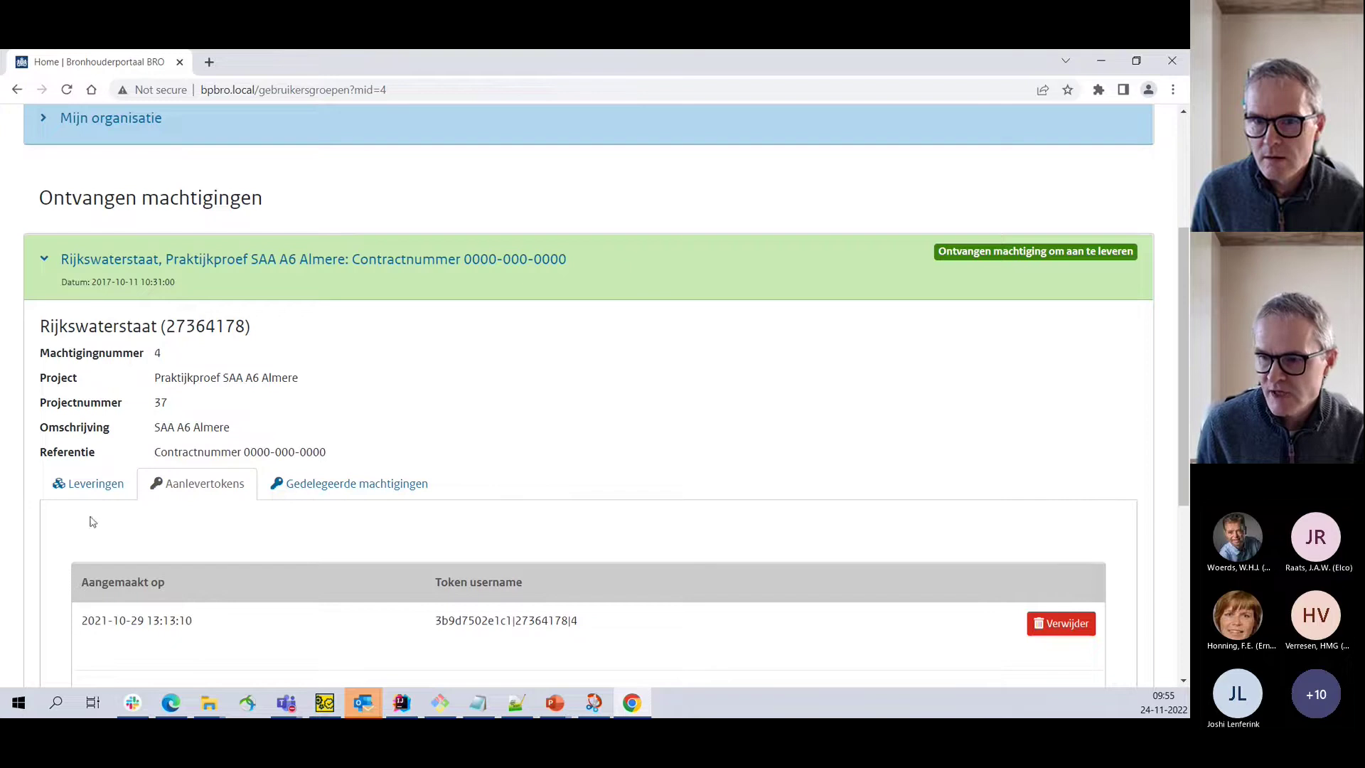
{"action": "scroll", "coordinate": [266, 586], "scroll_direction": "down", "scroll_amount": 2}
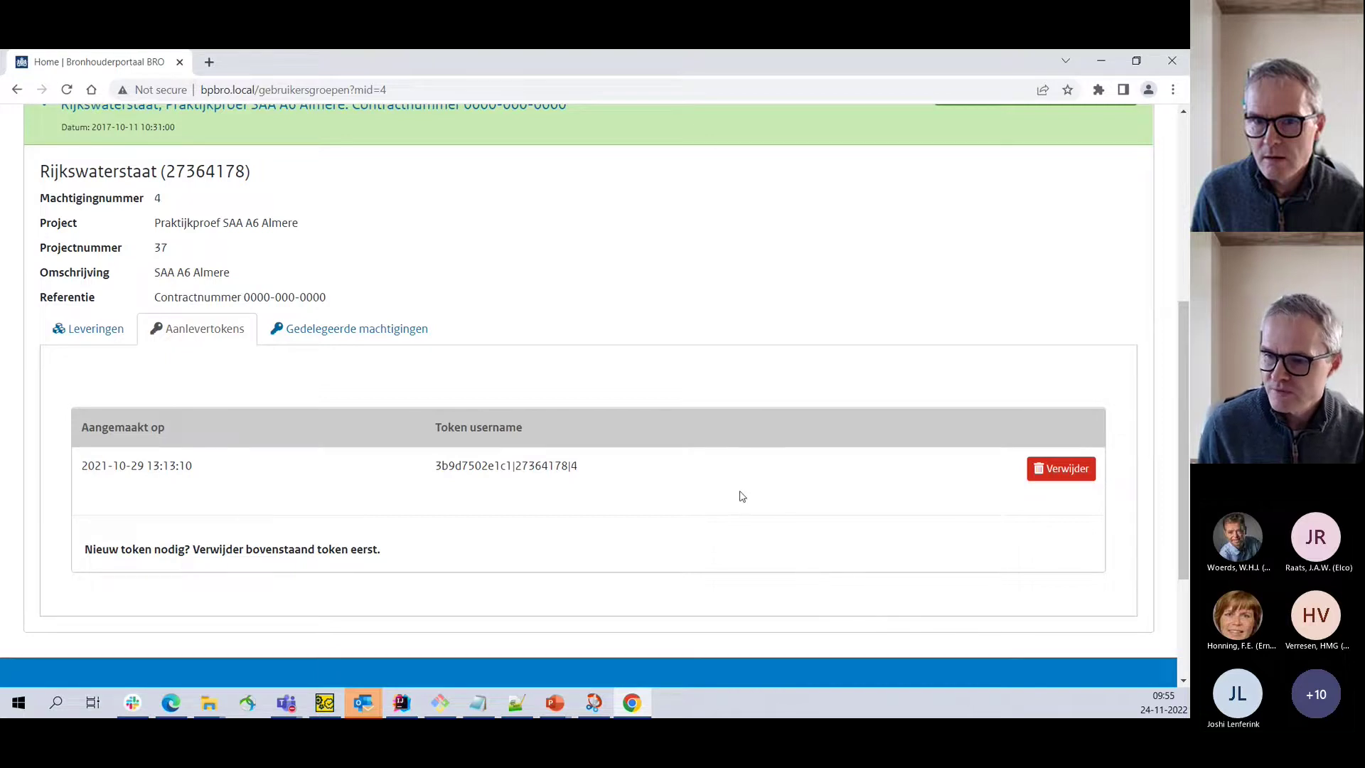
{"action": "left_click_drag", "start_coordinate": [85, 554], "coordinate": [190, 552]}
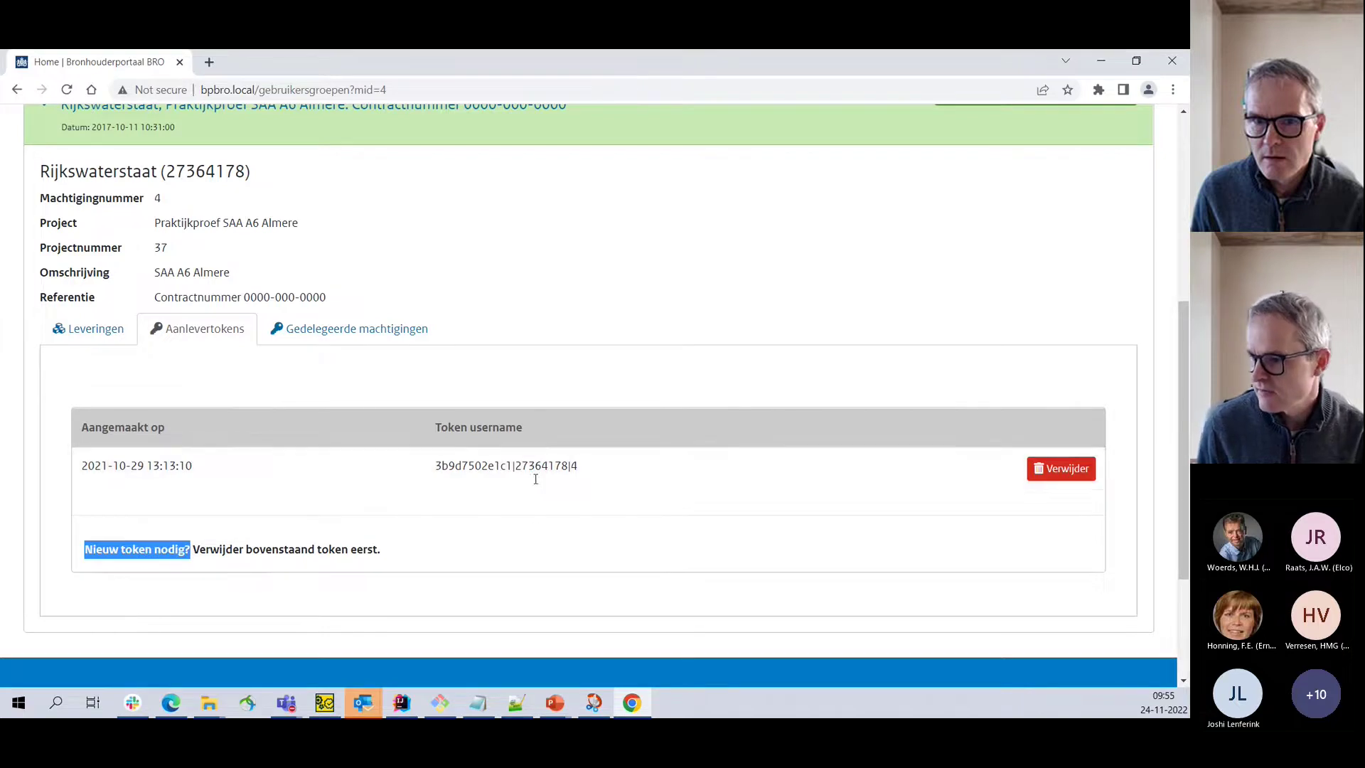
Replace the Praktijkproef SAA A6 Almere authorization's delivery token by deleting the existing one and generating a new one
{"action": "left_click", "coordinate": [1066, 471]}
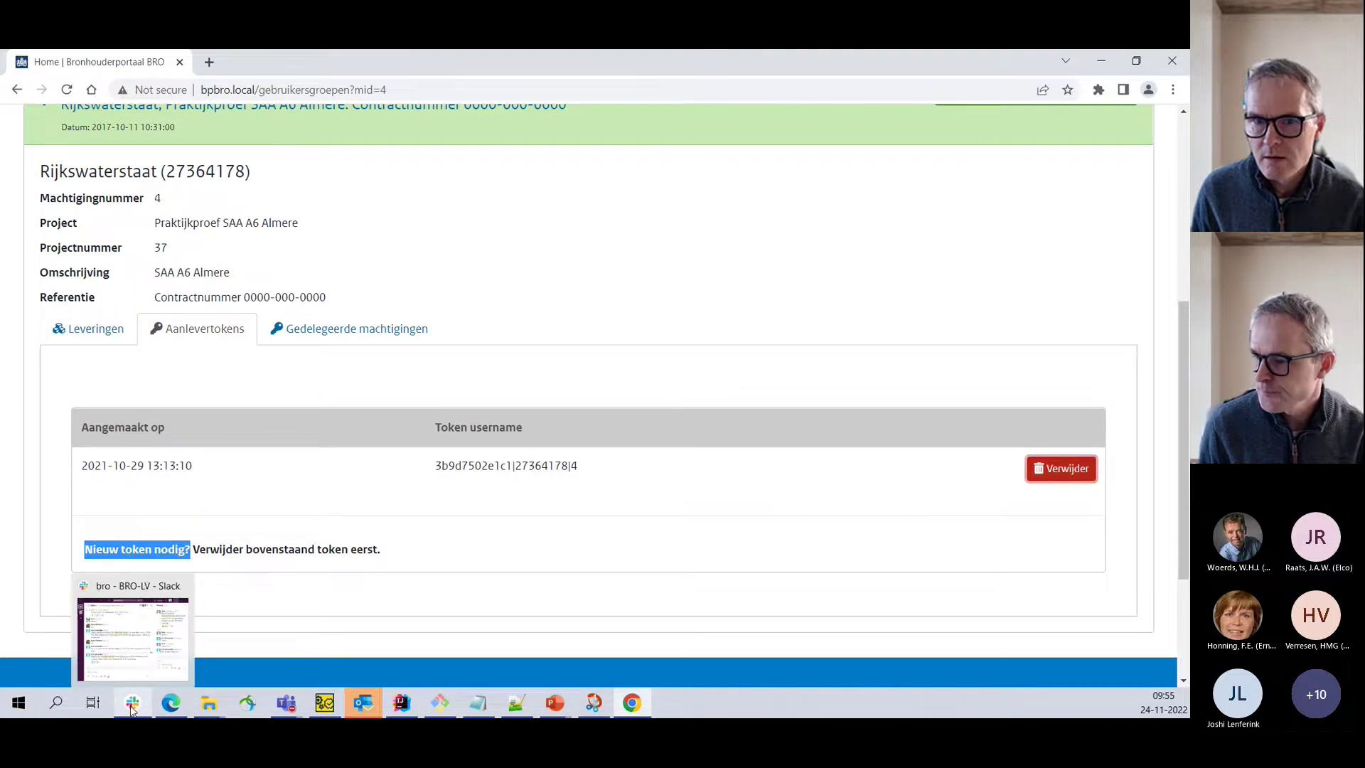
{"action": "left_click", "coordinate": [213, 479]}
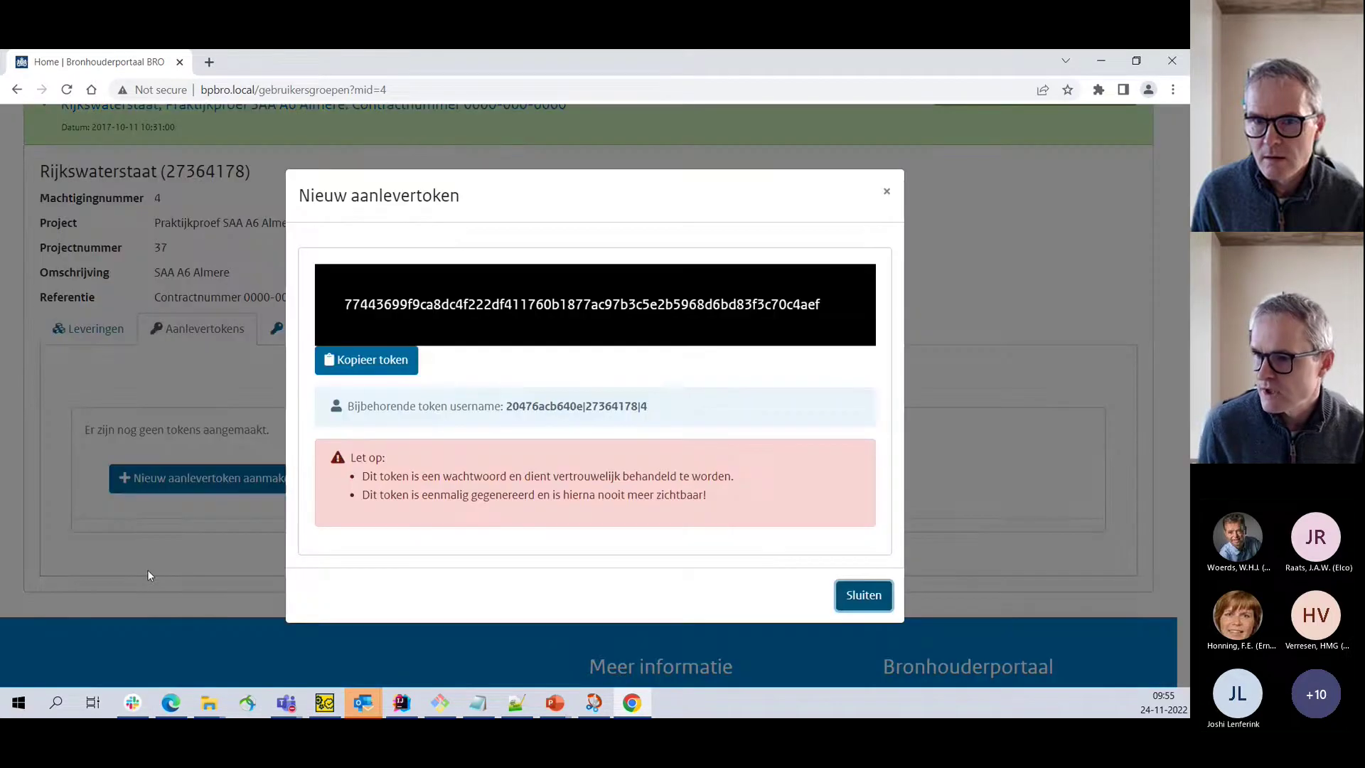
{"action": "left_click", "coordinate": [849, 599]}
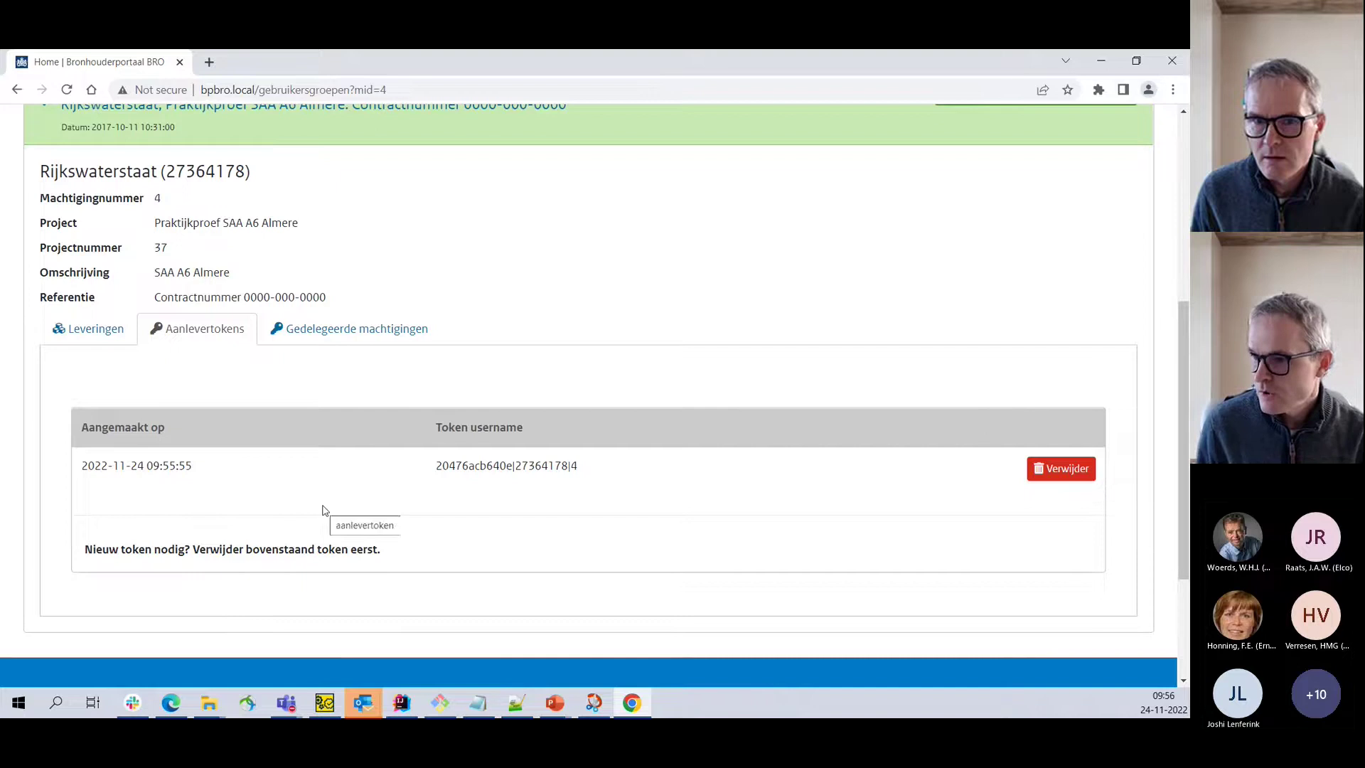
Examine the validation and delivery token information under Mijn organisatie and collapse the section again
{"action": "scroll", "coordinate": [324, 511], "scroll_direction": "up", "scroll_amount": 3}
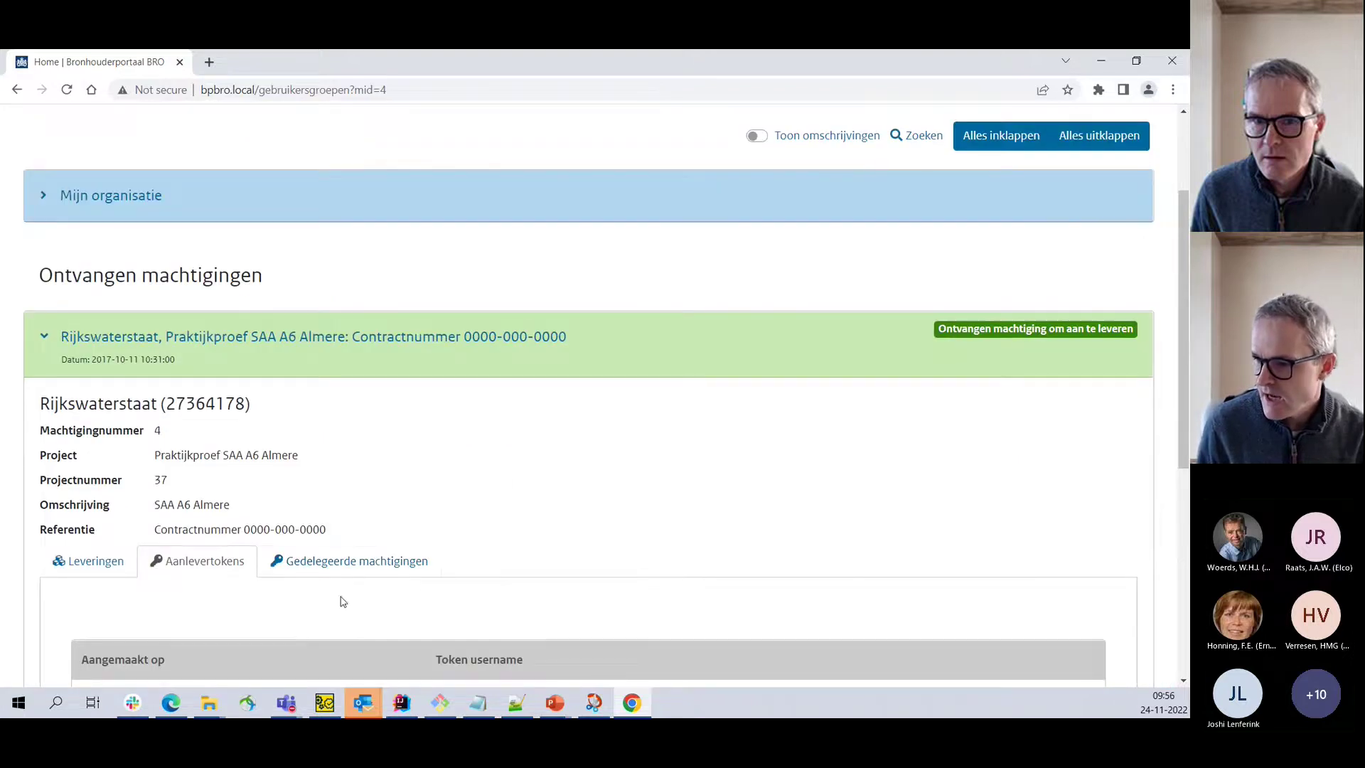
{"action": "left_click", "coordinate": [121, 201]}
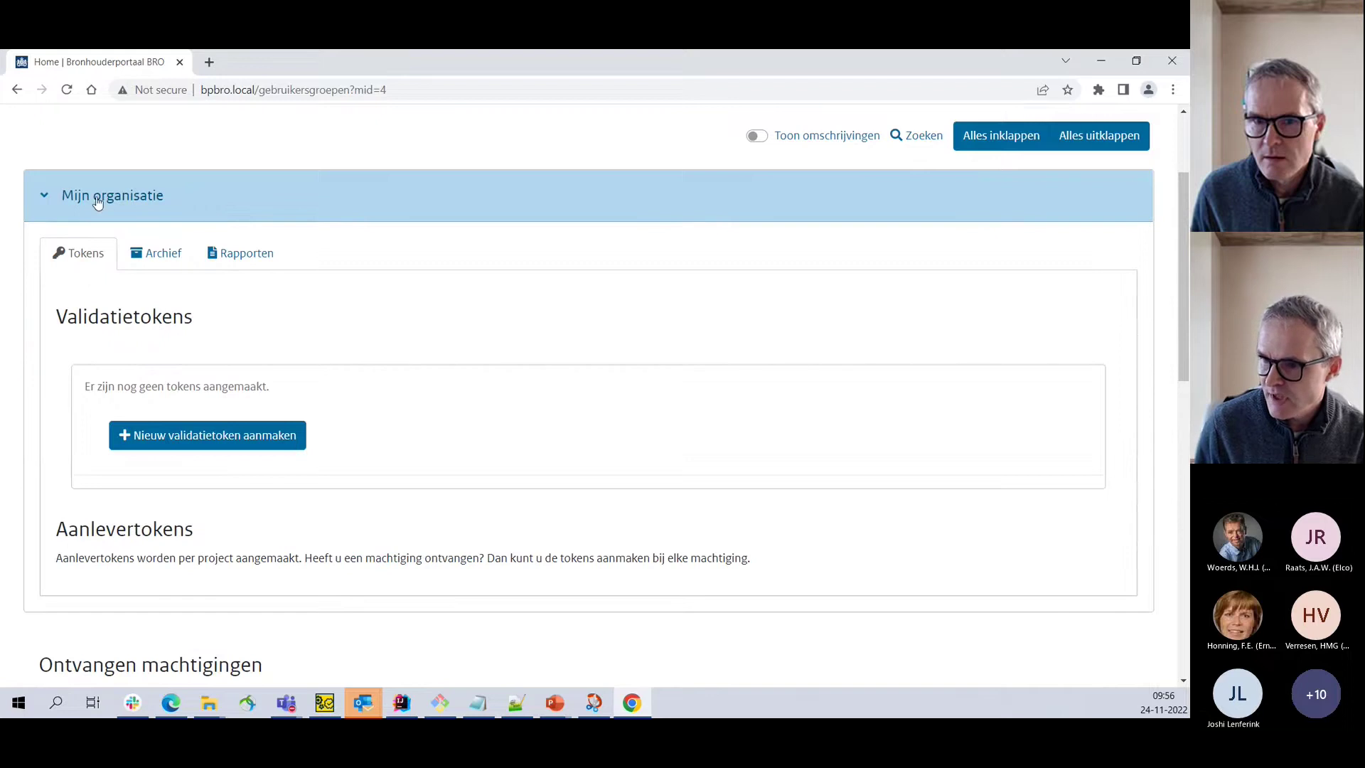
{"action": "left_click", "coordinate": [98, 203]}
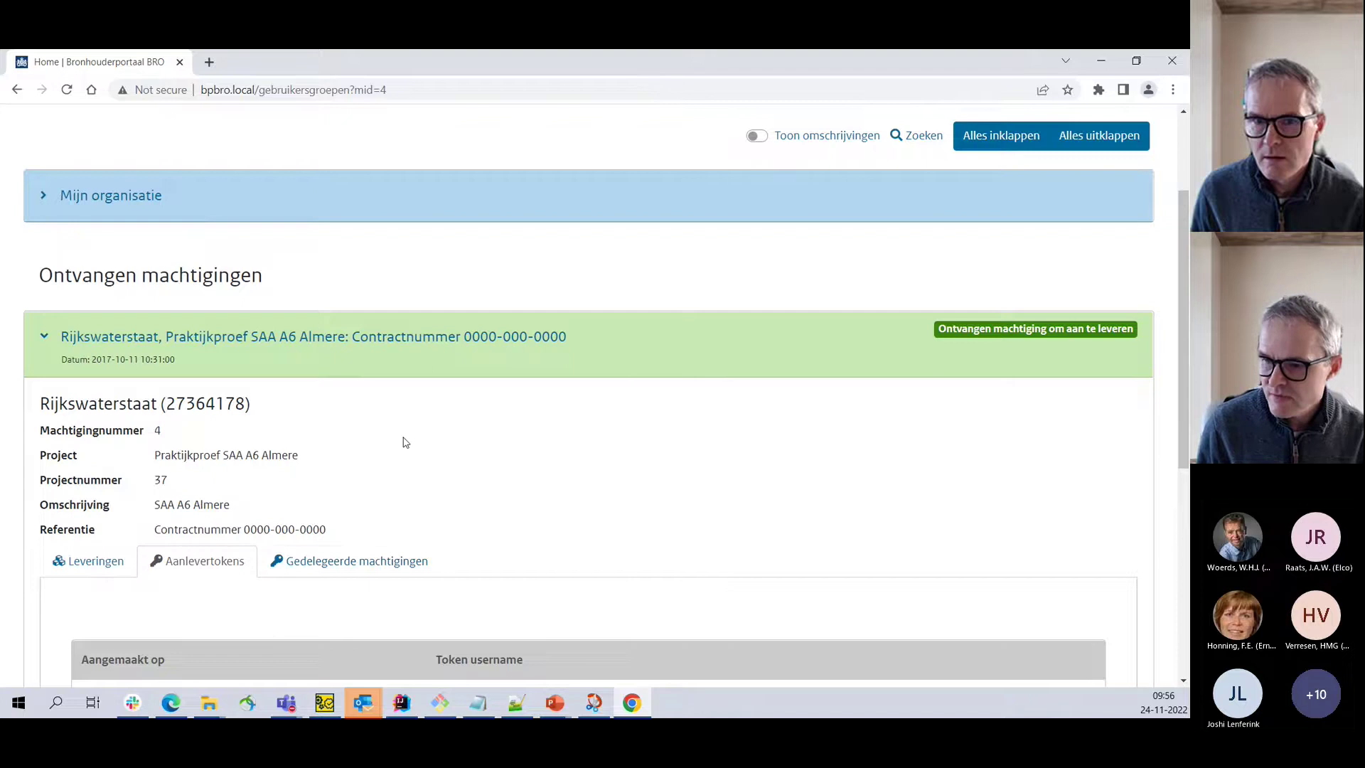
Open the Bronhouderportaal API documentation and examine the Uploads section, highlighting the project_id path parameter of Upload aanmaken
{"action": "scroll", "coordinate": [400, 448], "scroll_direction": "down", "scroll_amount": 3}
{"action": "scroll", "coordinate": [437, 523], "scroll_direction": "down", "scroll_amount": 3}
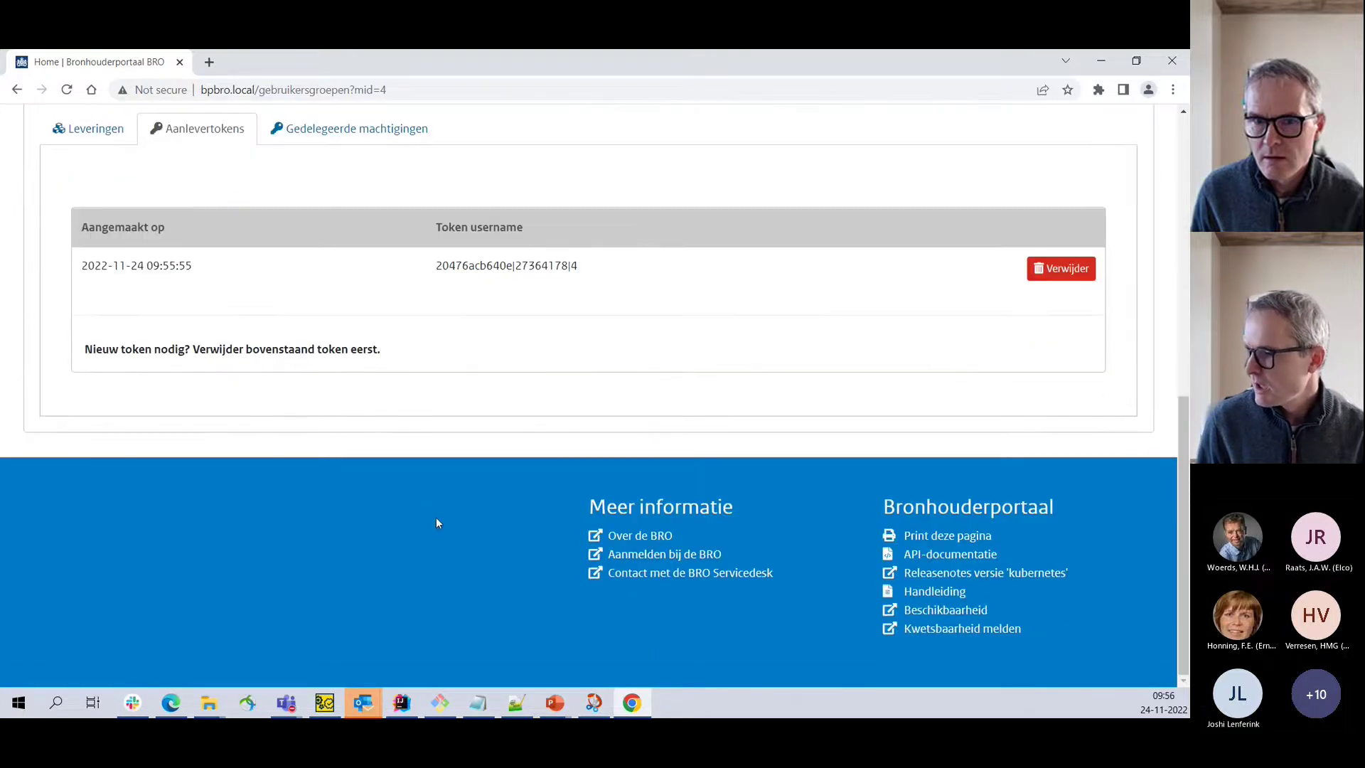
{"action": "left_click", "coordinate": [929, 563]}
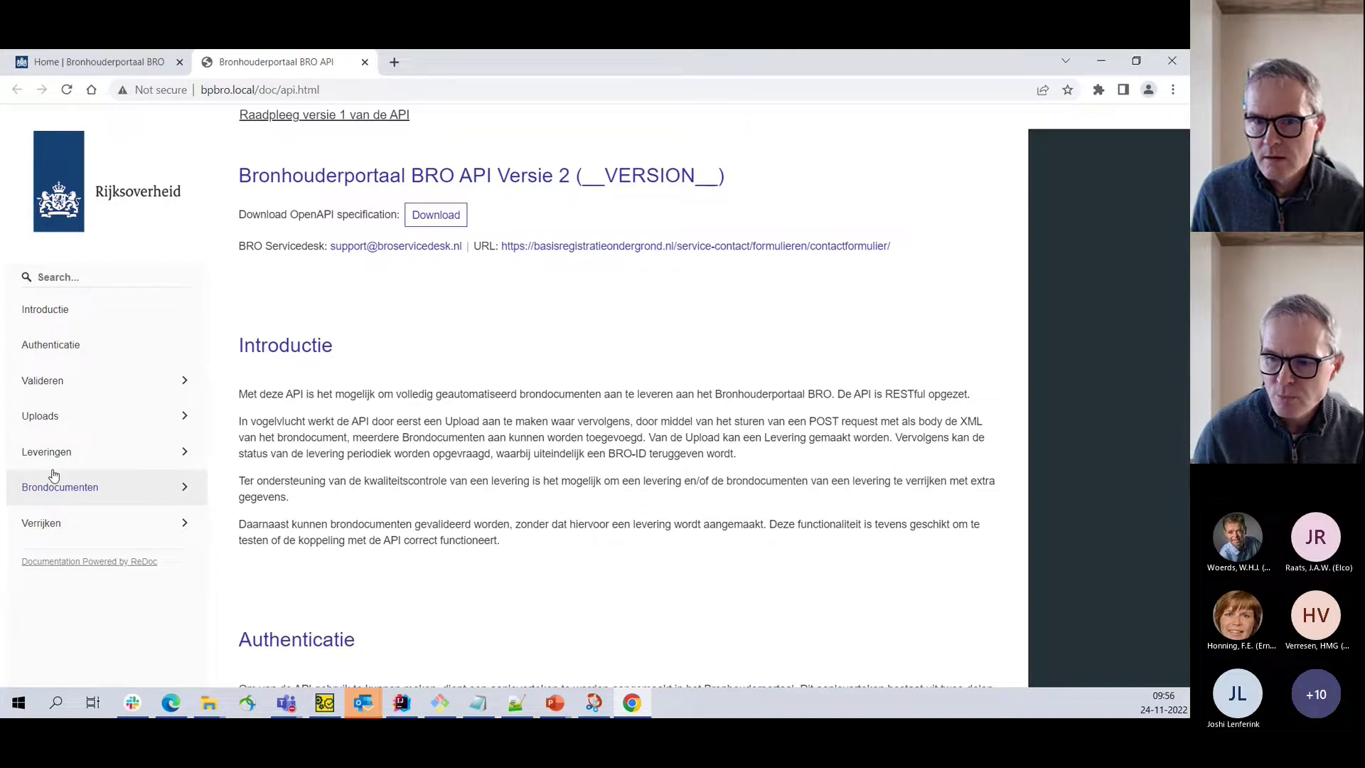
{"action": "left_click", "coordinate": [57, 416]}
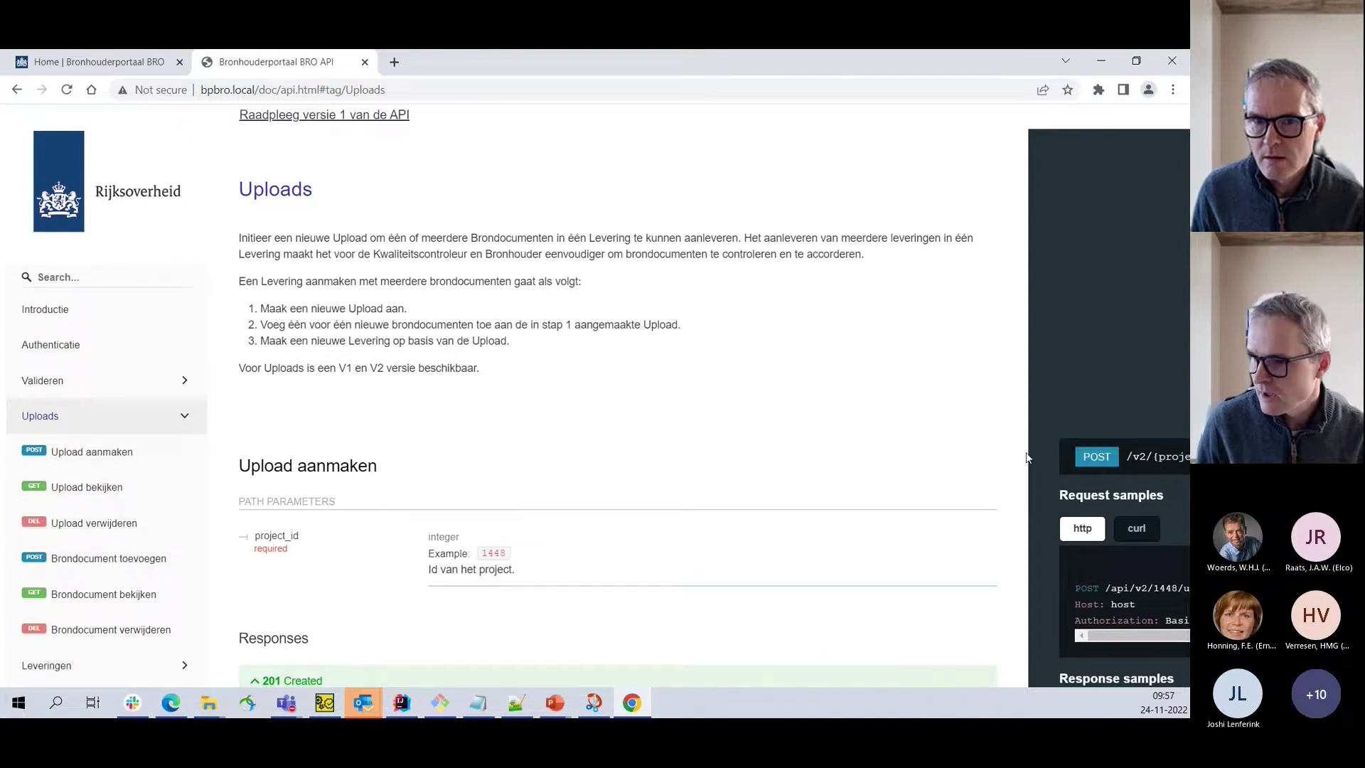
{"action": "scroll", "coordinate": [377, 455], "scroll_direction": "down", "scroll_amount": 4}
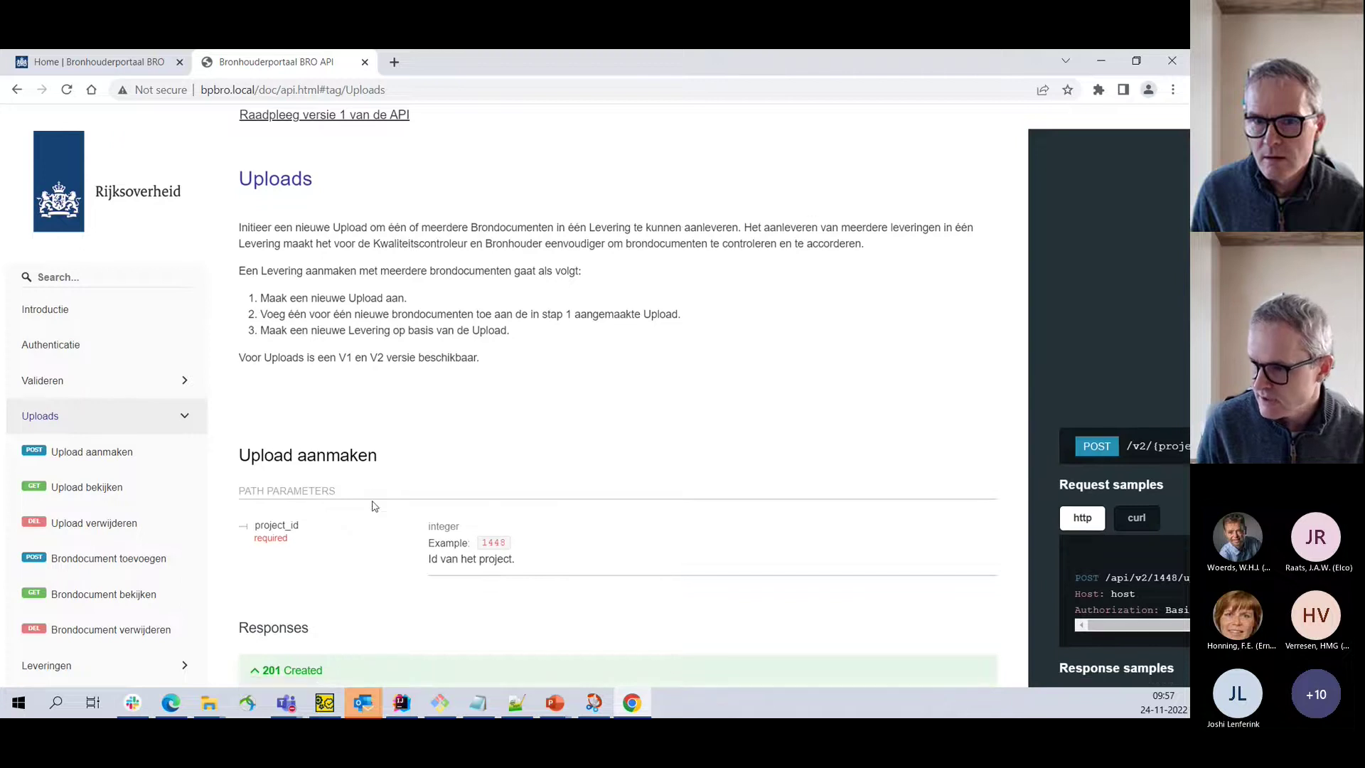
{"action": "double_click", "coordinate": [254, 226]}
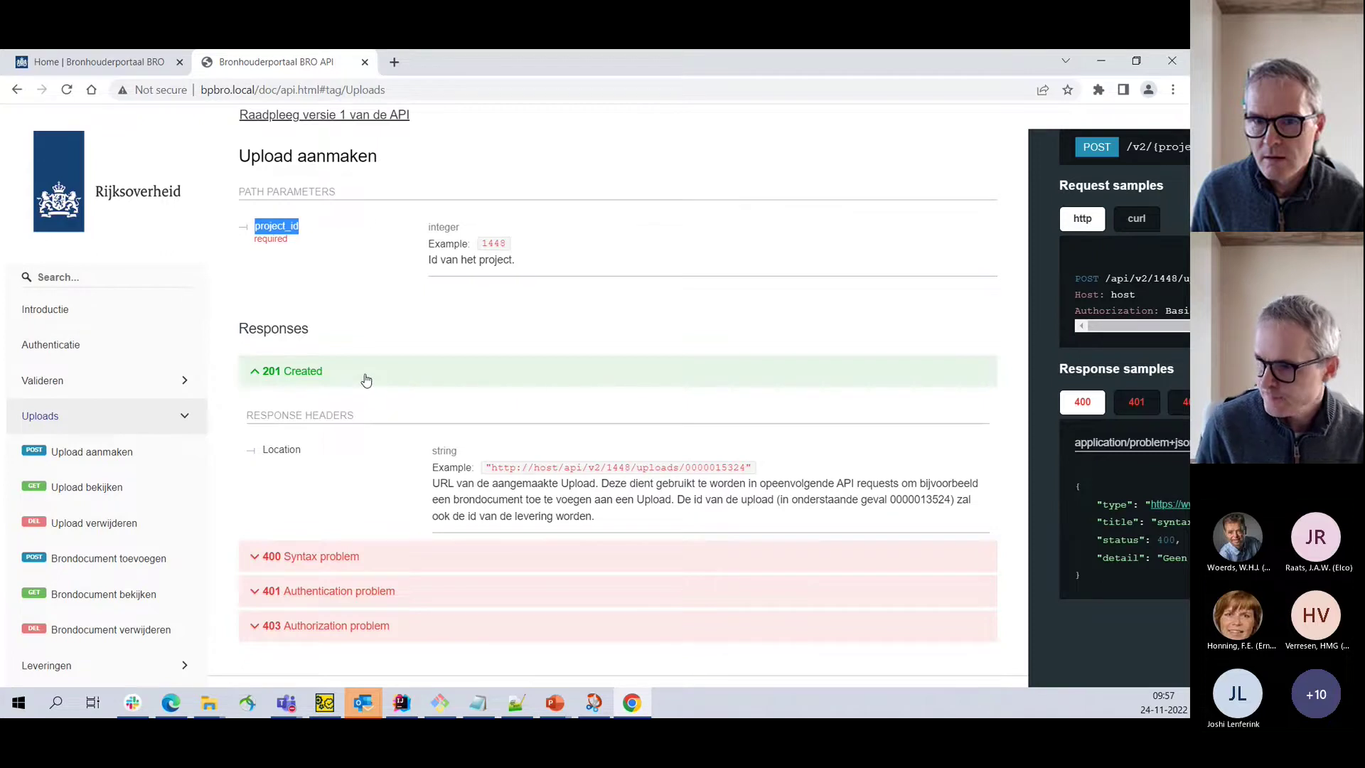
Switch to ReadyAPI to view the Bronhouderportaal BRO API requests
{"action": "mouse_move", "coordinate": [324, 708]}
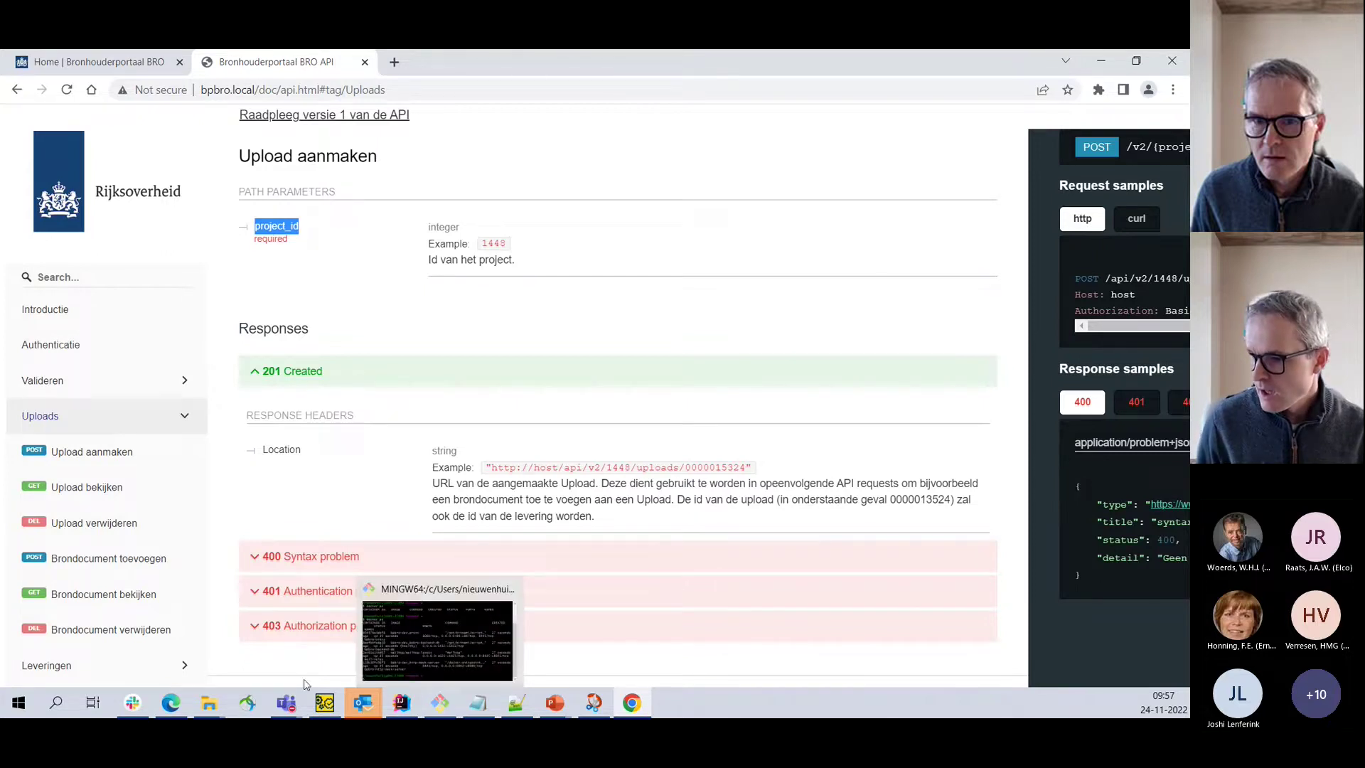
{"action": "left_click", "coordinate": [370, 669]}
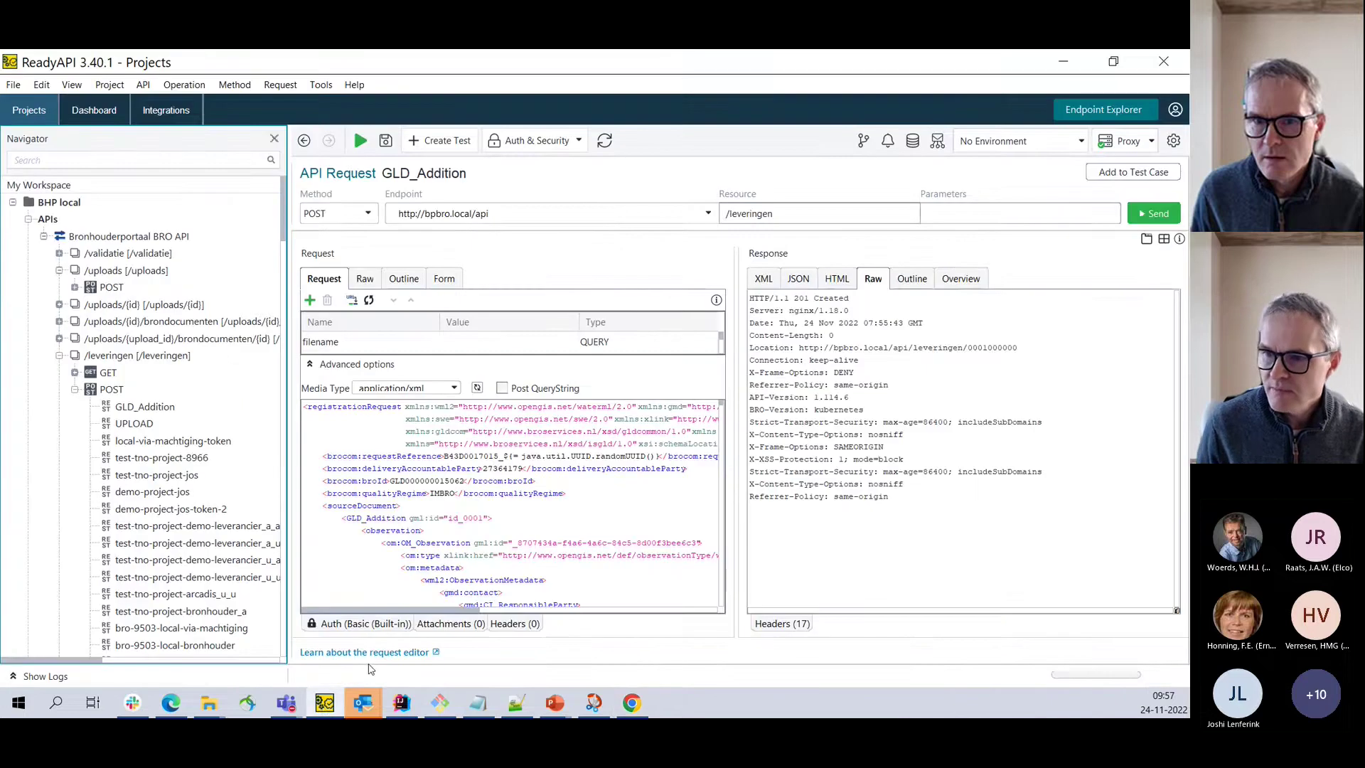